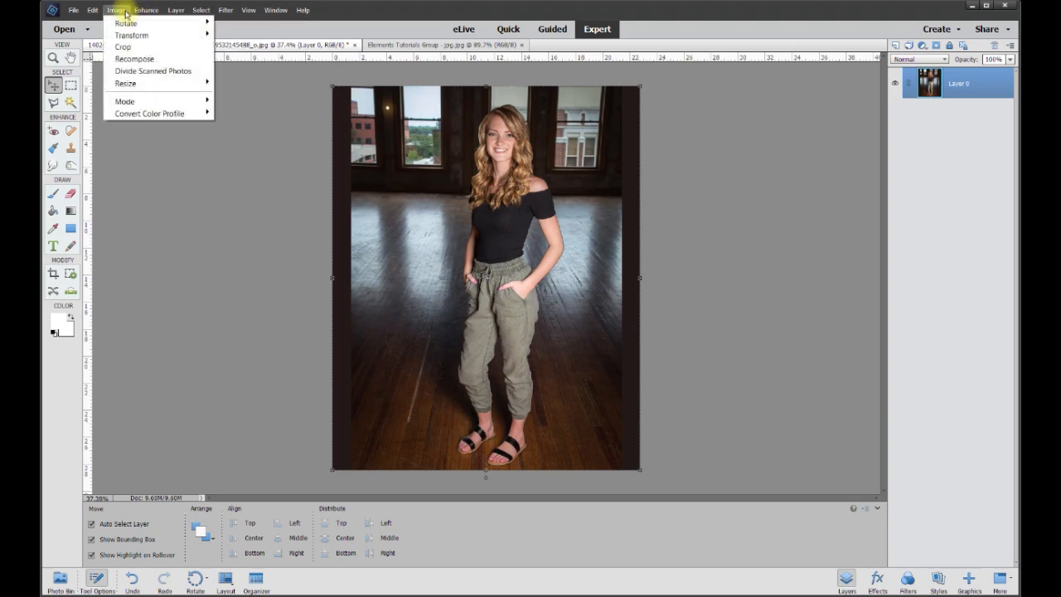
# - Enlarge the canvas around the photo to 40 inches wide by 35 inches high, keeping the centre anchor
pyautogui.moveTo(160, 87)
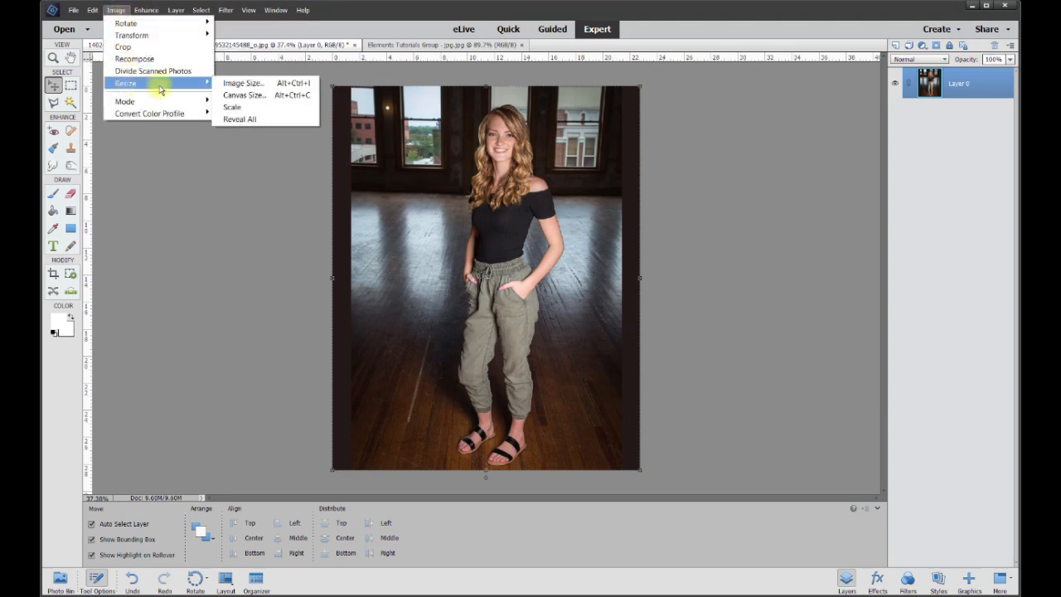
pyautogui.click(243, 95)
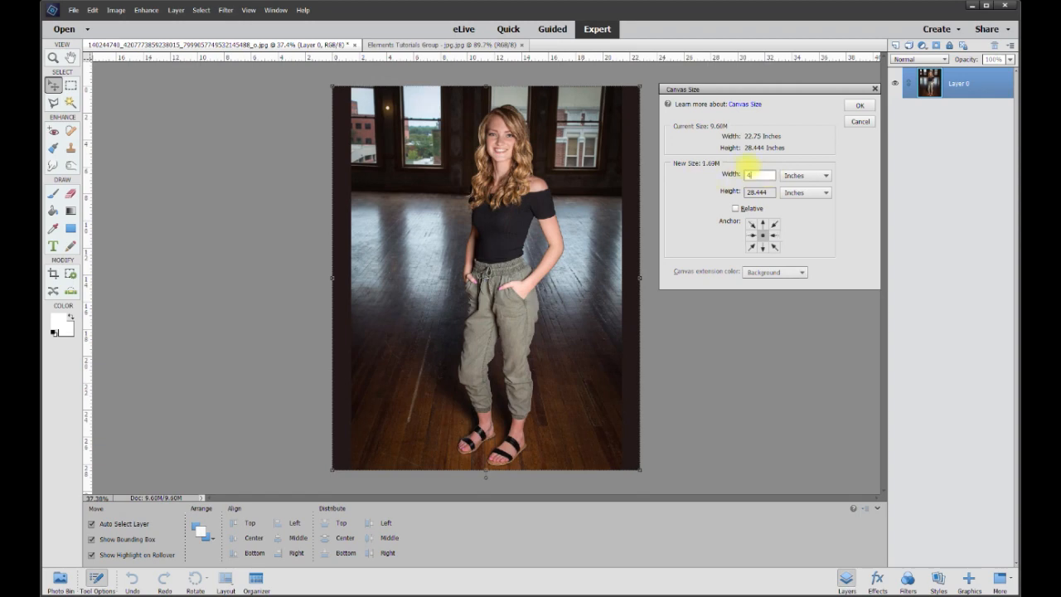
pyautogui.doubleClick(773, 193)
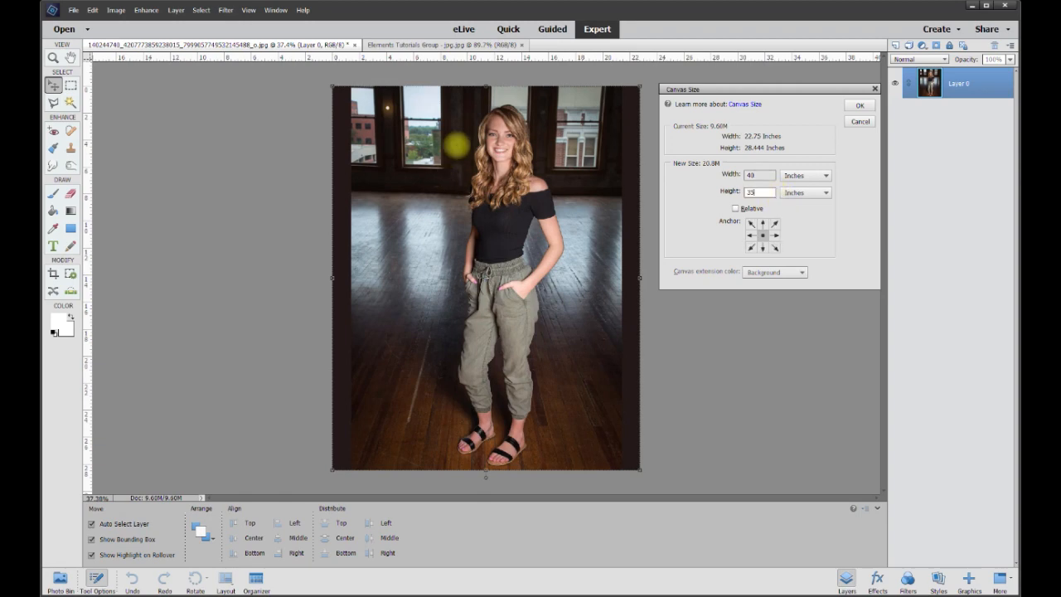
pyautogui.press('Return')
pyautogui.hotkey('ctrl', '0')
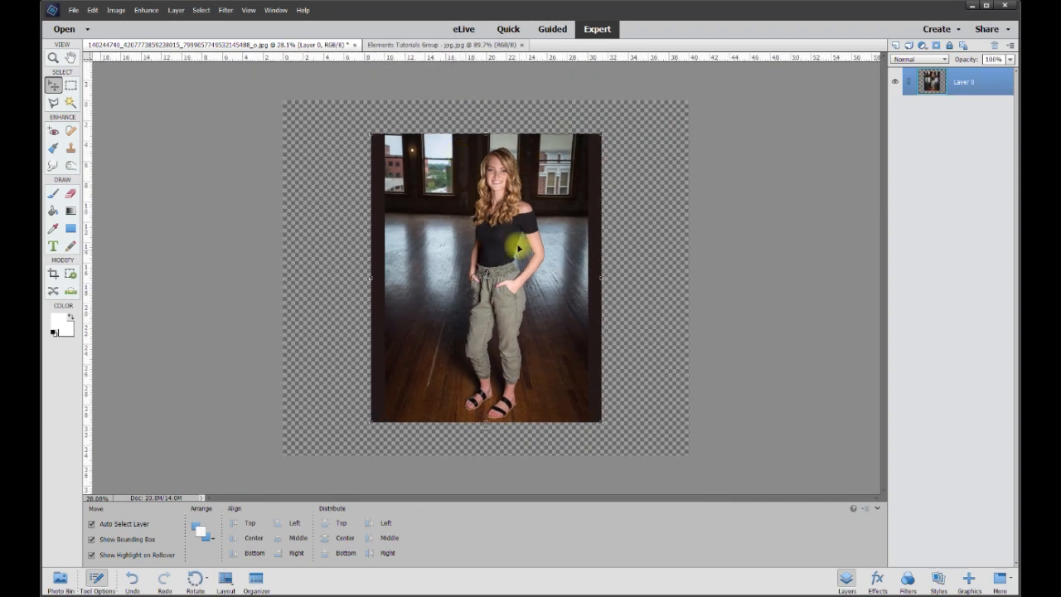
# - Try stretching the photo's top edge upward beside the second window with a 150 px Smudge brush, and undo both strokes
pyautogui.moveTo(546, 349)
pyautogui.mouseDown()
pyautogui.moveTo(530, 368)
pyautogui.moveTo(572, 340)
pyautogui.moveTo(550, 353)
pyautogui.mouseUp()
pyautogui.moveTo(884, 279); pyautogui.dragTo(904, 247)
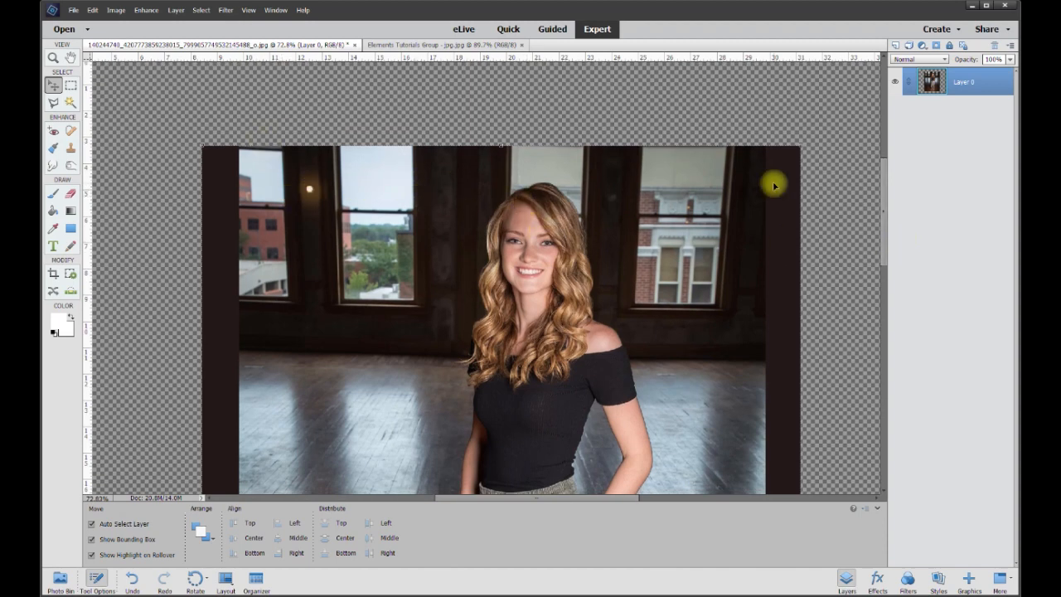
pyautogui.click(52, 169)
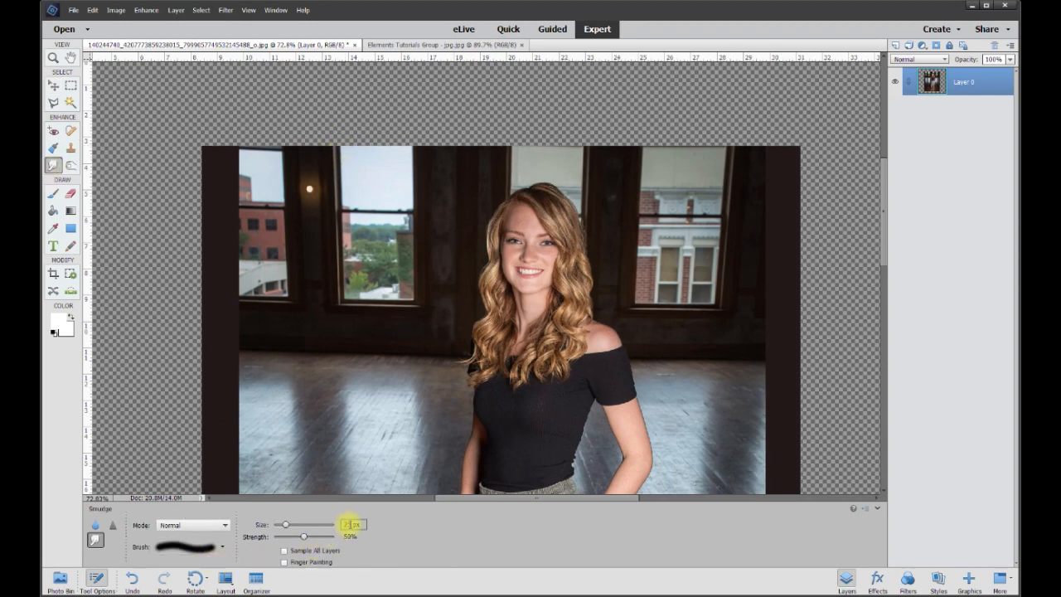
pyautogui.write('150')
pyautogui.press('Return')
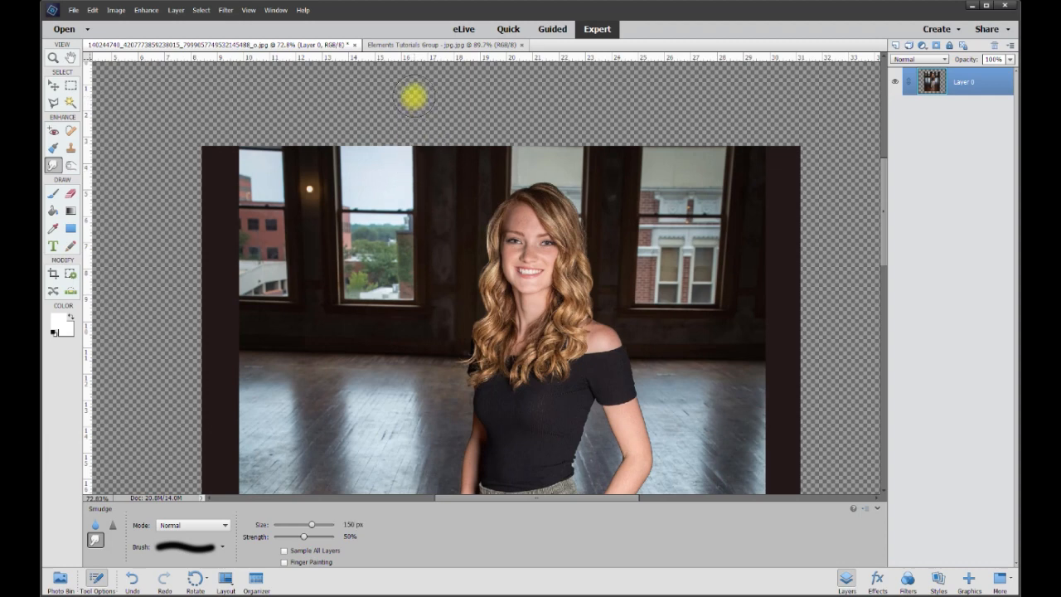
pyautogui.moveTo(414, 147); pyautogui.dragTo(414, 97)
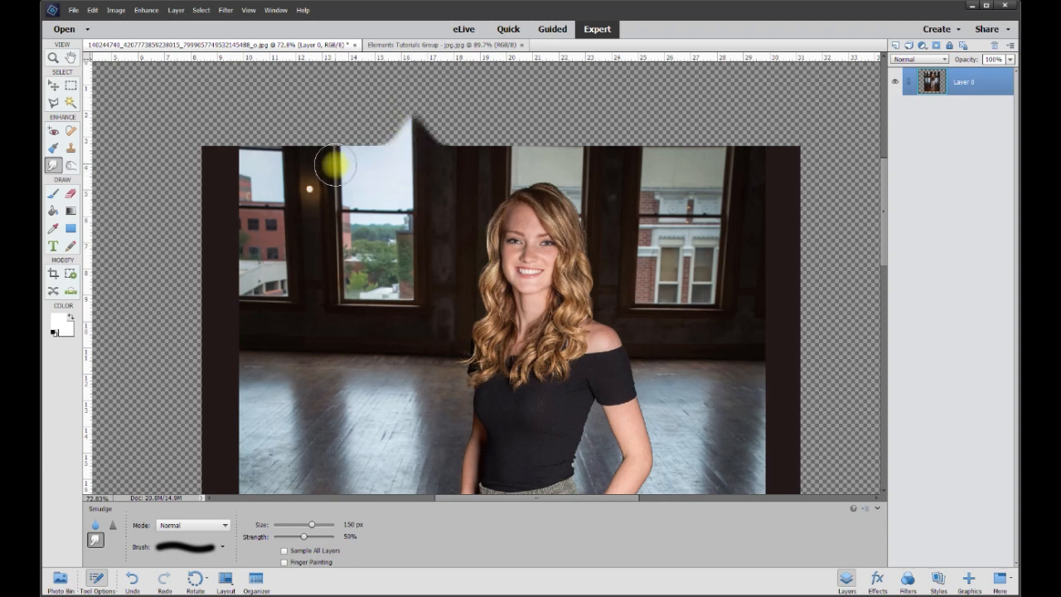
pyautogui.moveTo(335, 167); pyautogui.dragTo(341, 95)
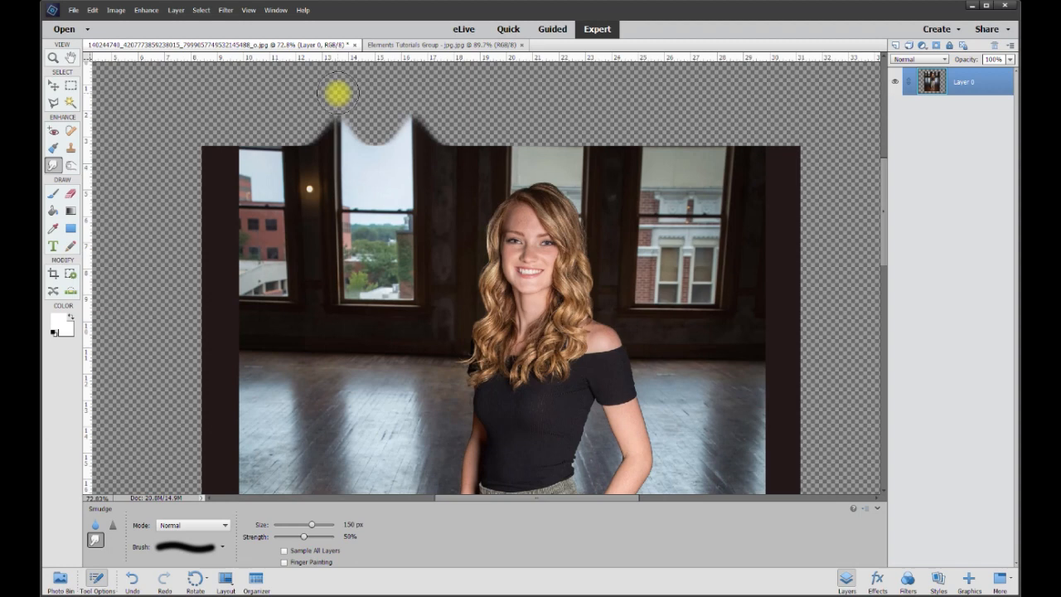
pyautogui.hotkey('ctrl', 'z')
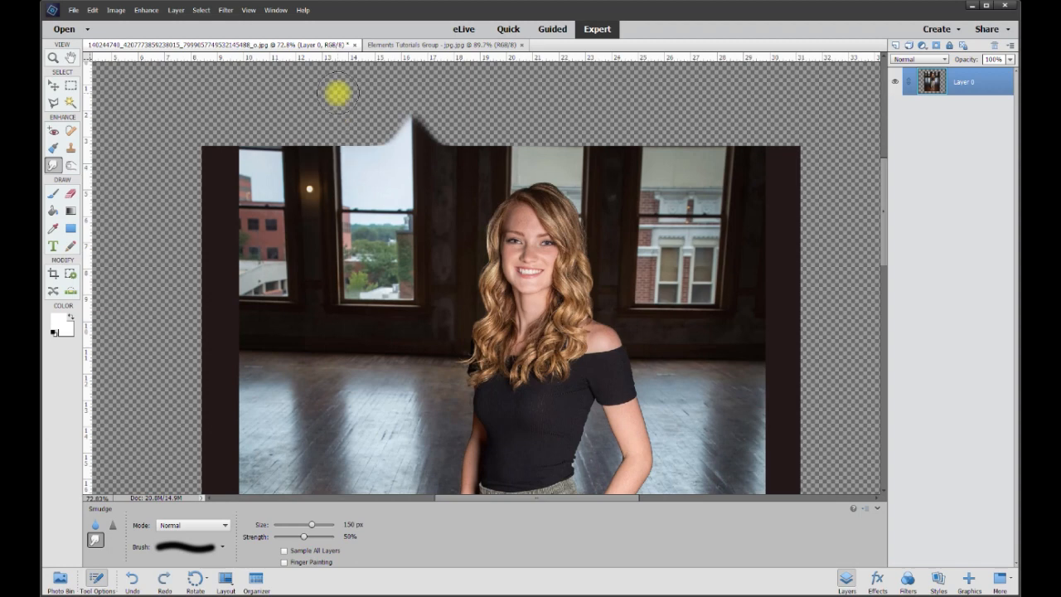
pyautogui.hotkey('ctrl', 'z')
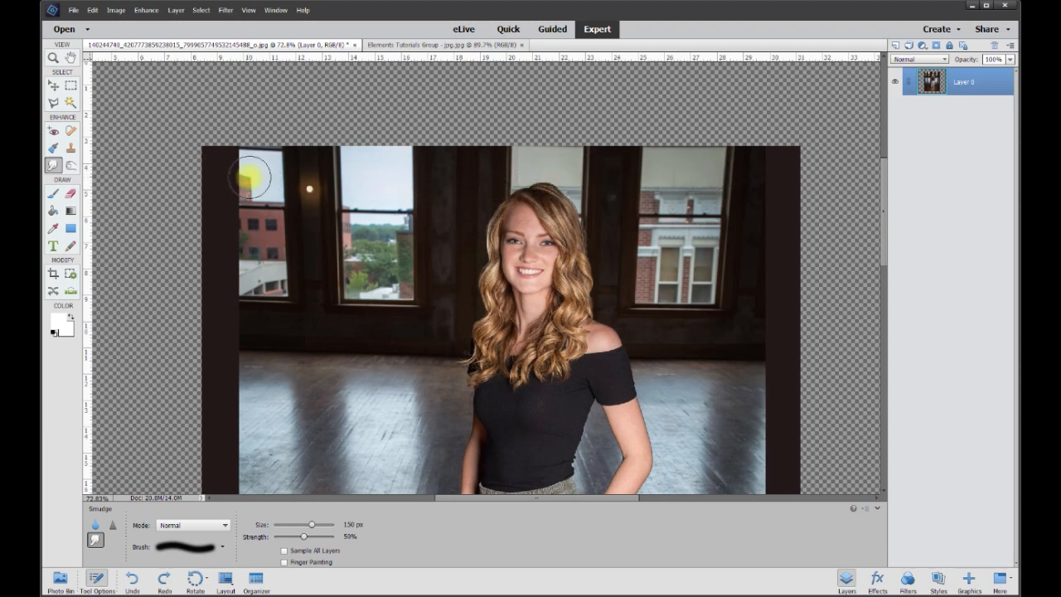
# - Select a strip about 24.3 by 4.3 inches across the photo's top edge and copy it to a new layer
pyautogui.moveTo(883, 190); pyautogui.dragTo(884, 176)
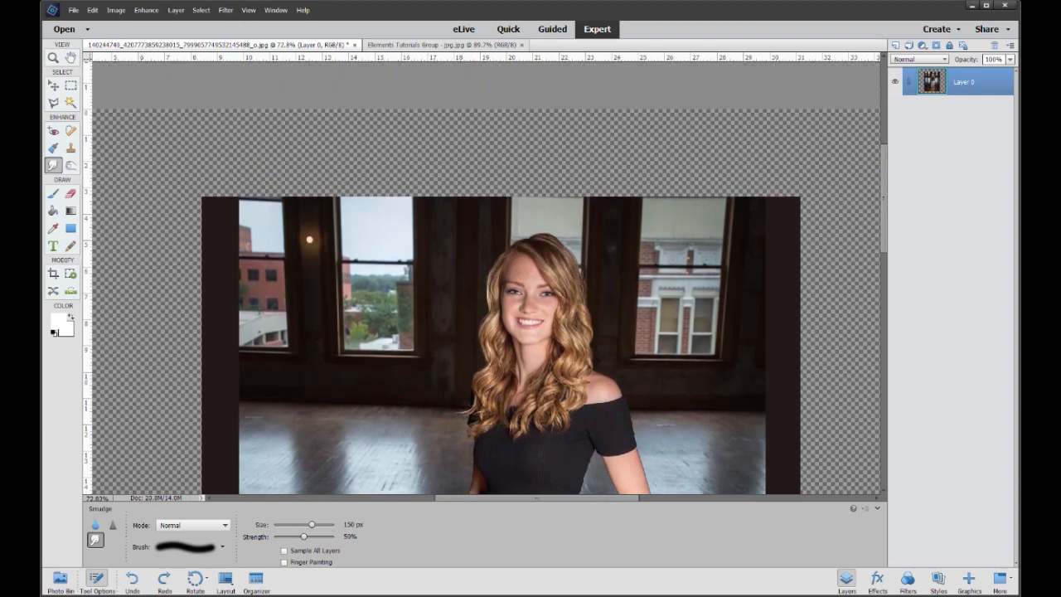
pyautogui.click(72, 85)
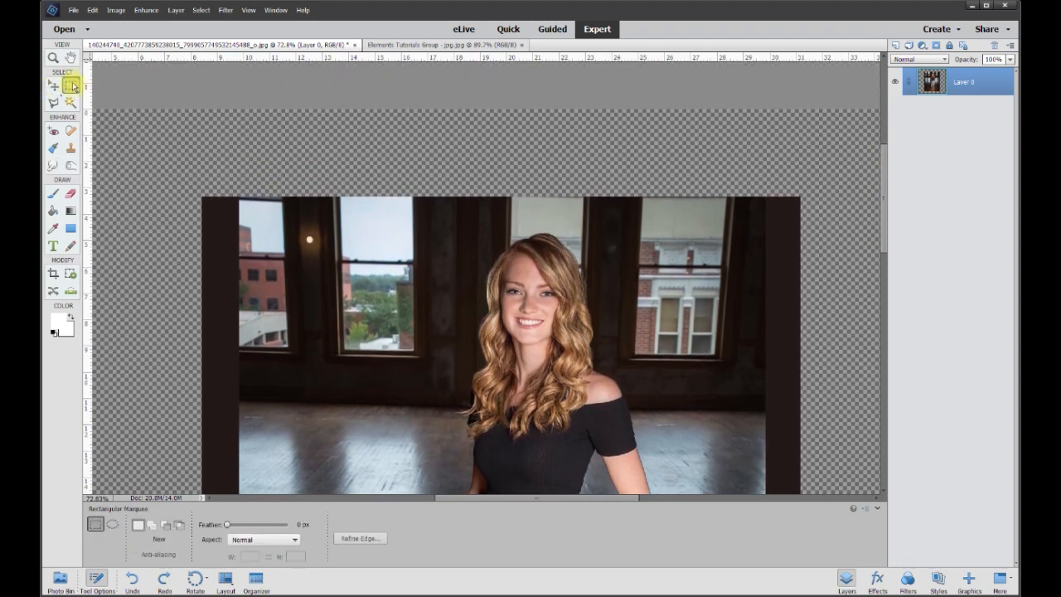
pyautogui.moveTo(188, 135); pyautogui.dragTo(826, 232)
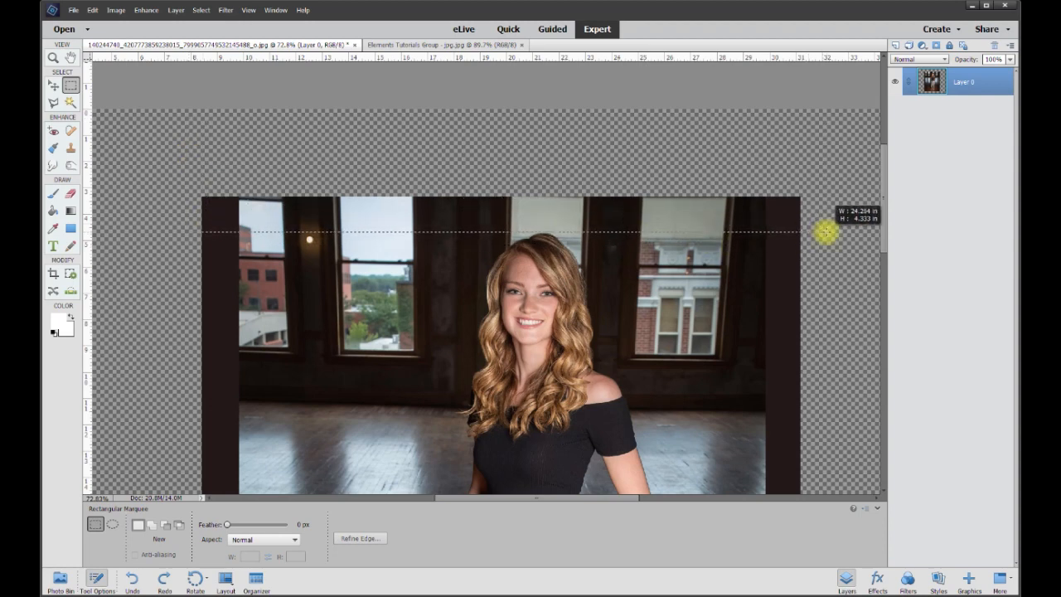
pyautogui.moveTo(826, 232); pyautogui.dragTo(830, 235)
pyautogui.rightClick(697, 222)
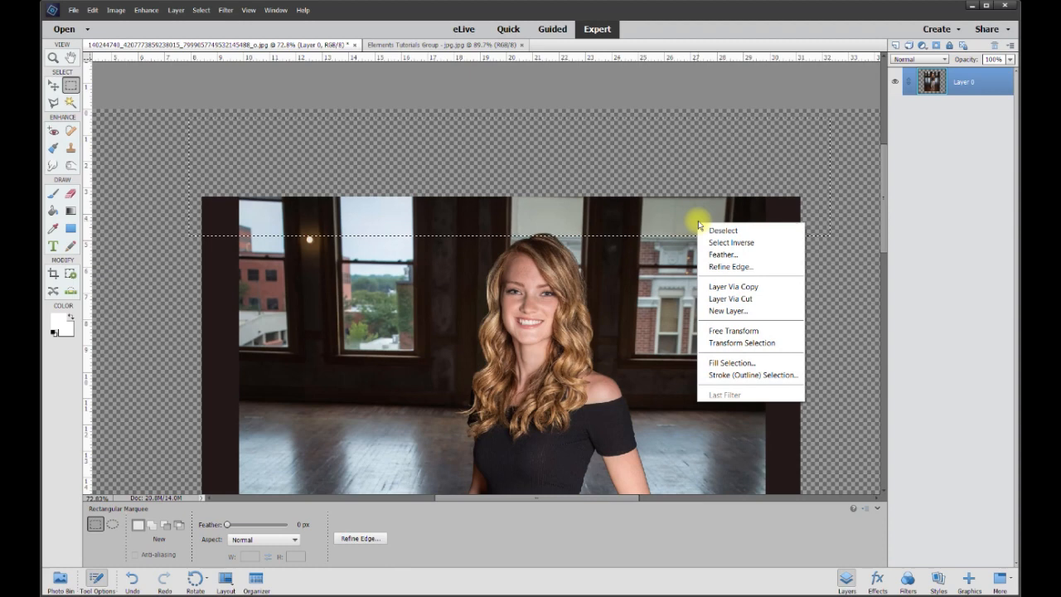
pyautogui.click(752, 286)
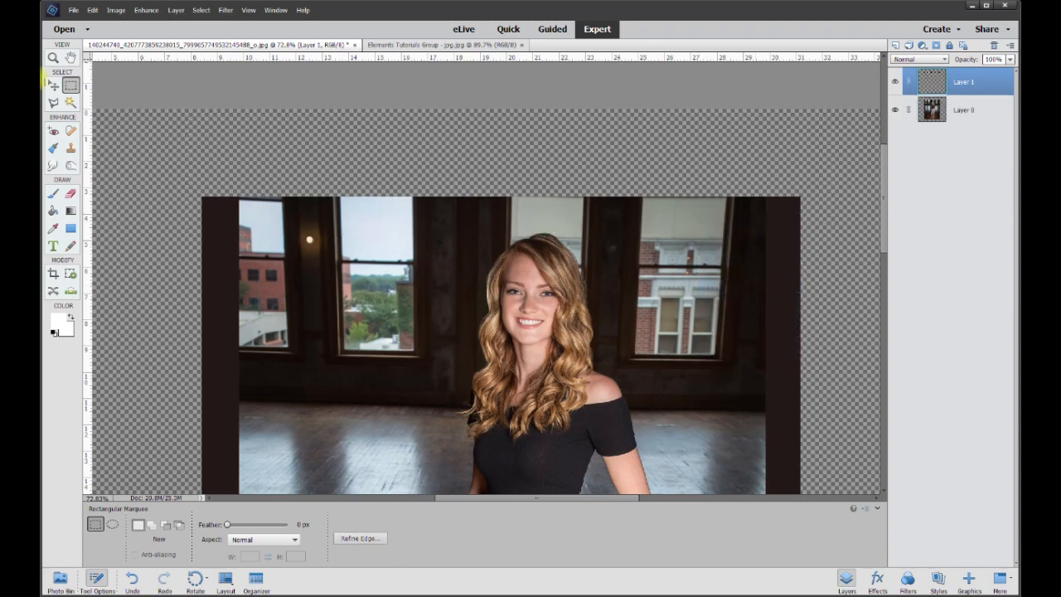
# - Move the copied strip up into the empty canvas above the photo and flip that layer vertically
pyautogui.click(53, 85)
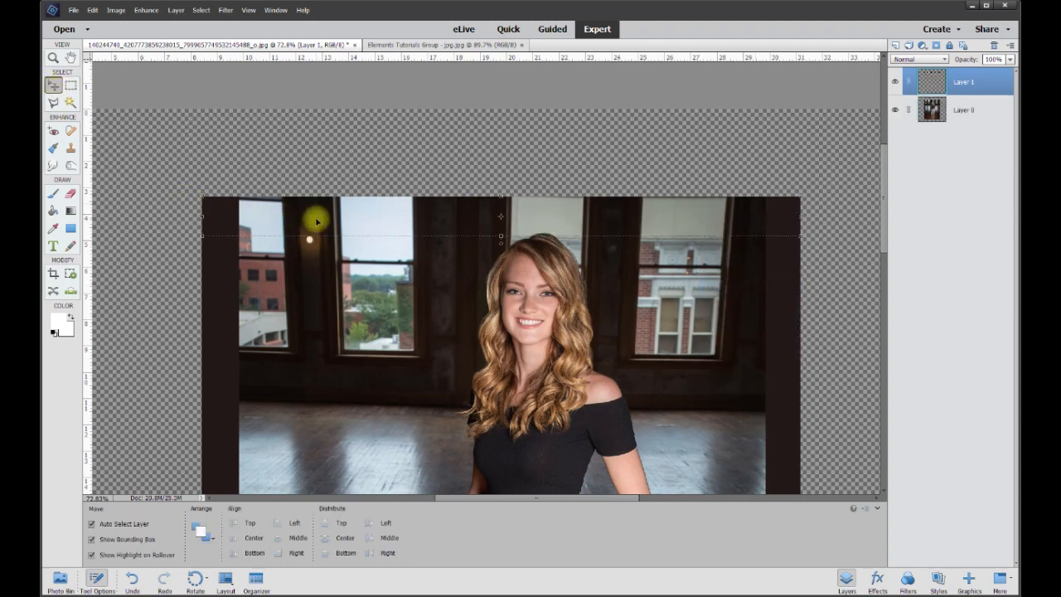
pyautogui.moveTo(316, 221); pyautogui.dragTo(315, 171)
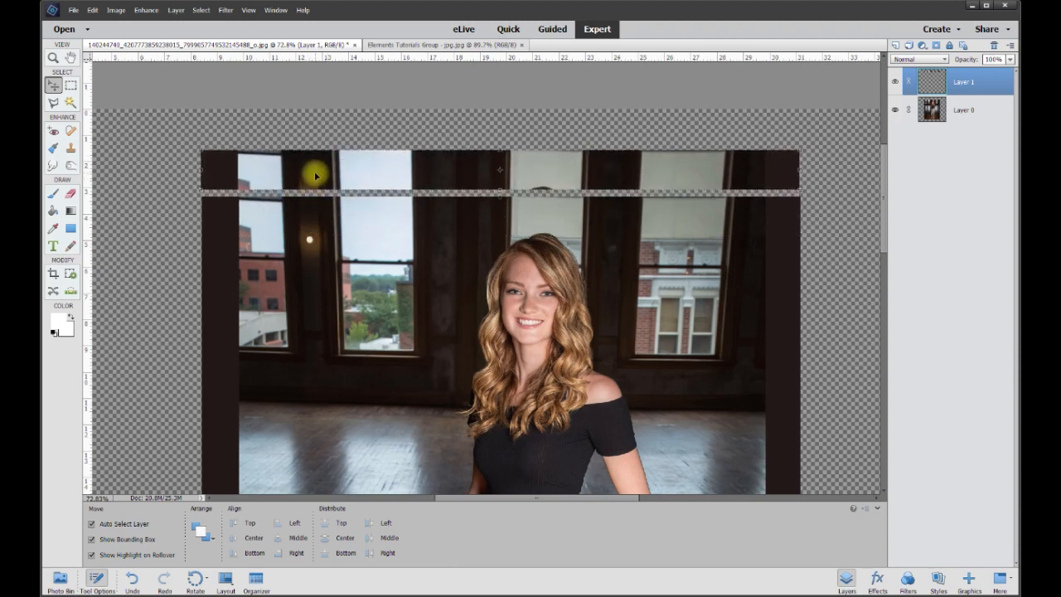
pyautogui.click(115, 10)
pyautogui.moveTo(119, 27)
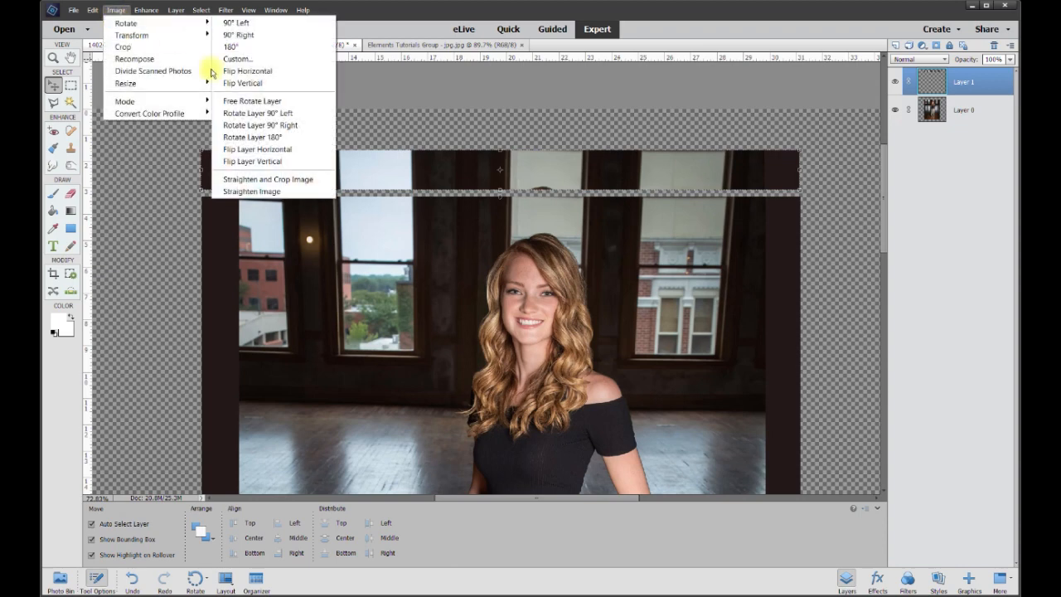
pyautogui.click(247, 162)
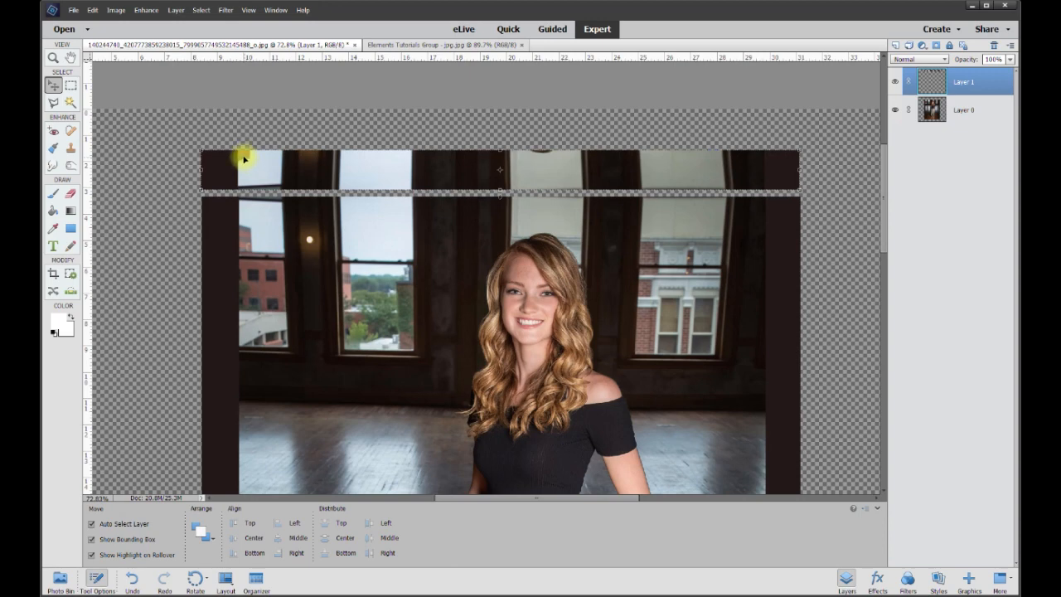
# - Align the flipped strip flush with the photo's top edge and side edges, and deselect the layer
pyautogui.moveTo(391, 174); pyautogui.dragTo(392, 181)
pyautogui.press('Left')
pyautogui.press('Right')
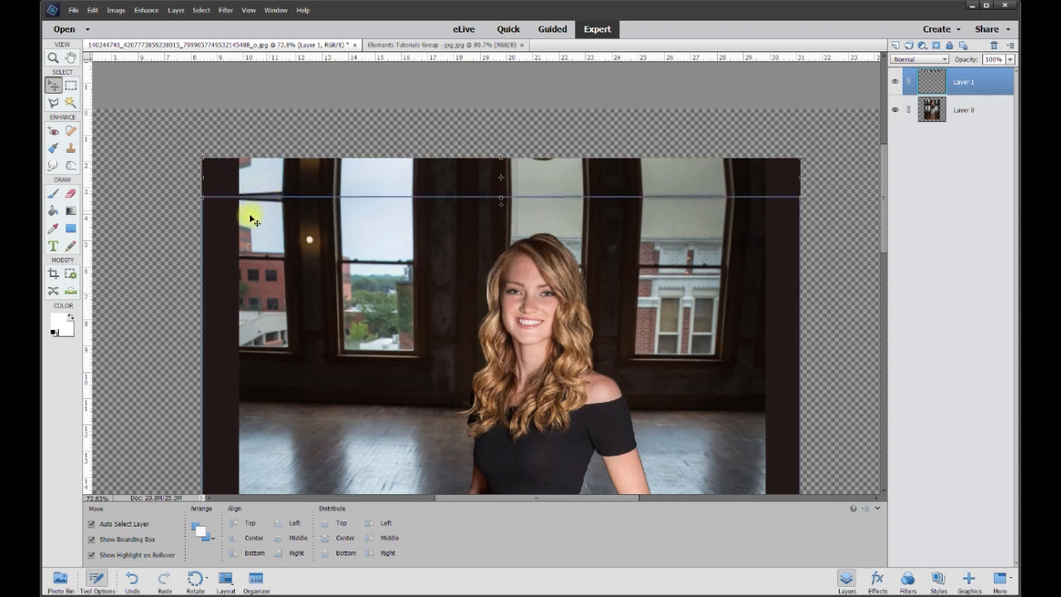
pyautogui.click(157, 245)
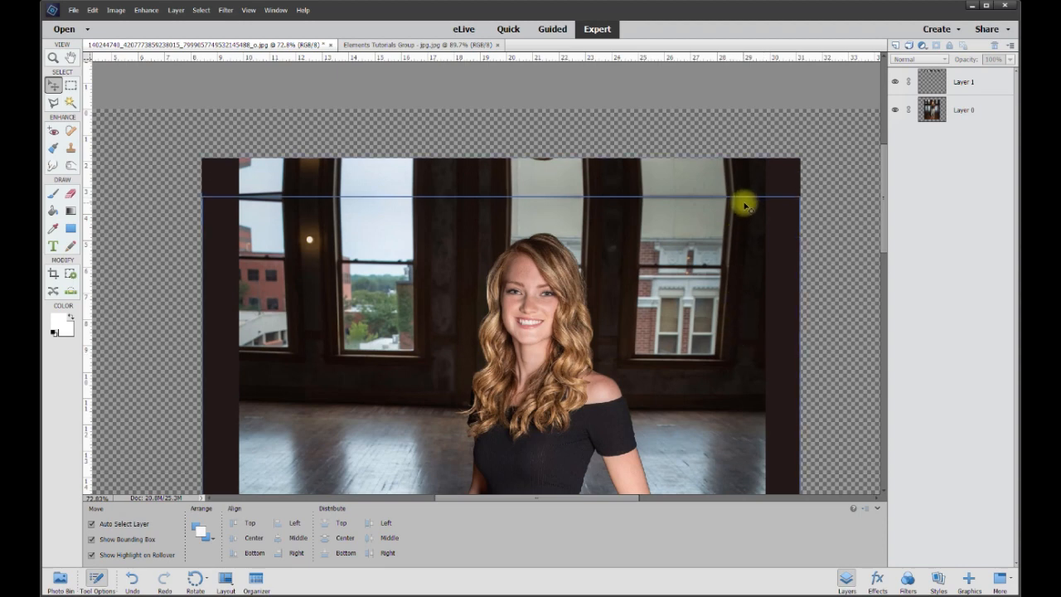
# - Distort the mirrored strip by pulling its two upper corners outward to straighten the window frames, and apply the transformation
pyautogui.click(476, 184)
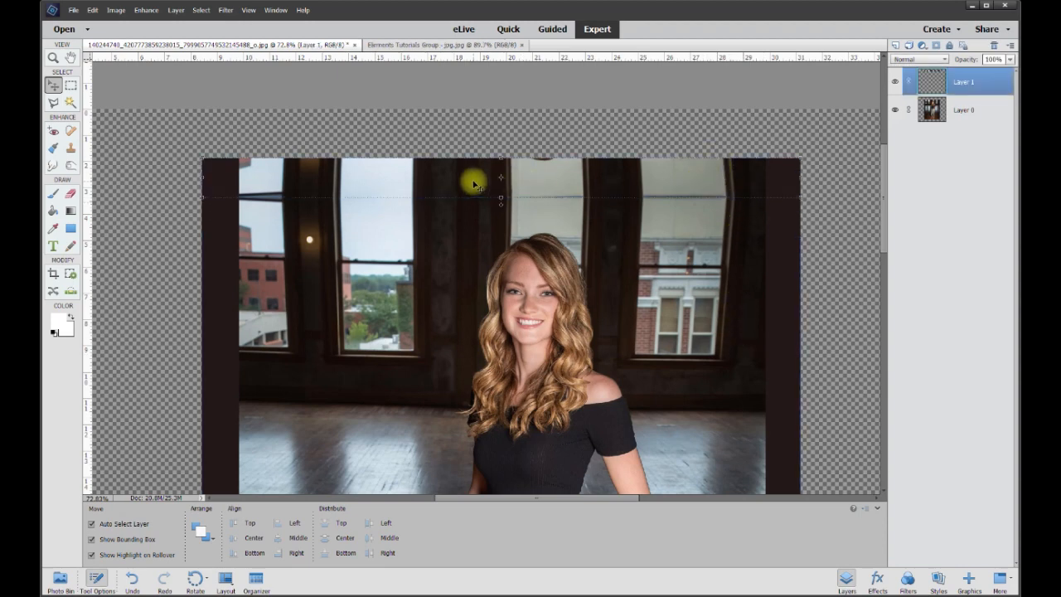
pyautogui.click(119, 11)
pyautogui.moveTo(131, 35)
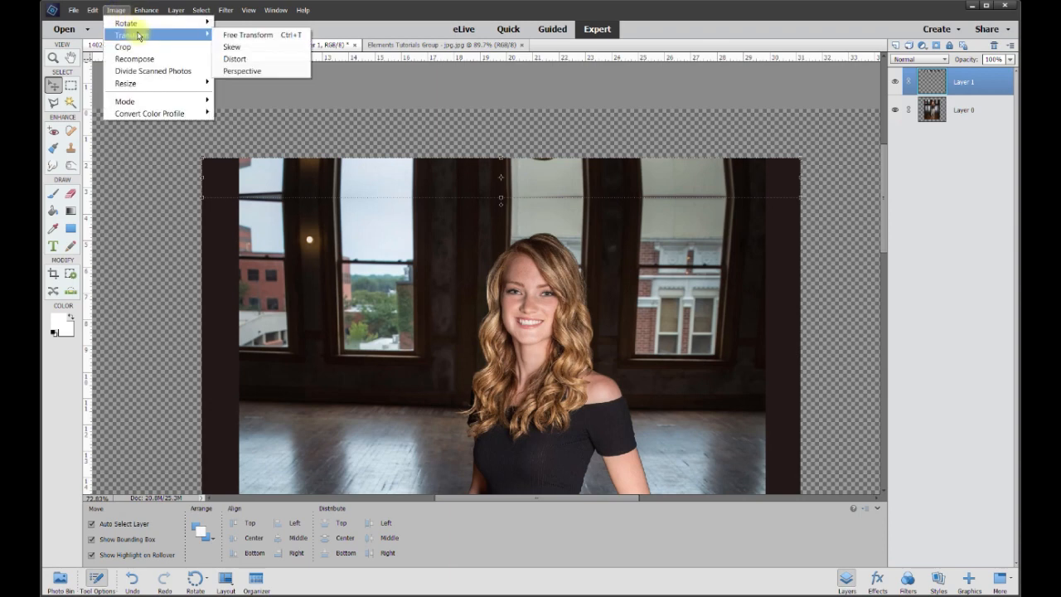
pyautogui.click(240, 59)
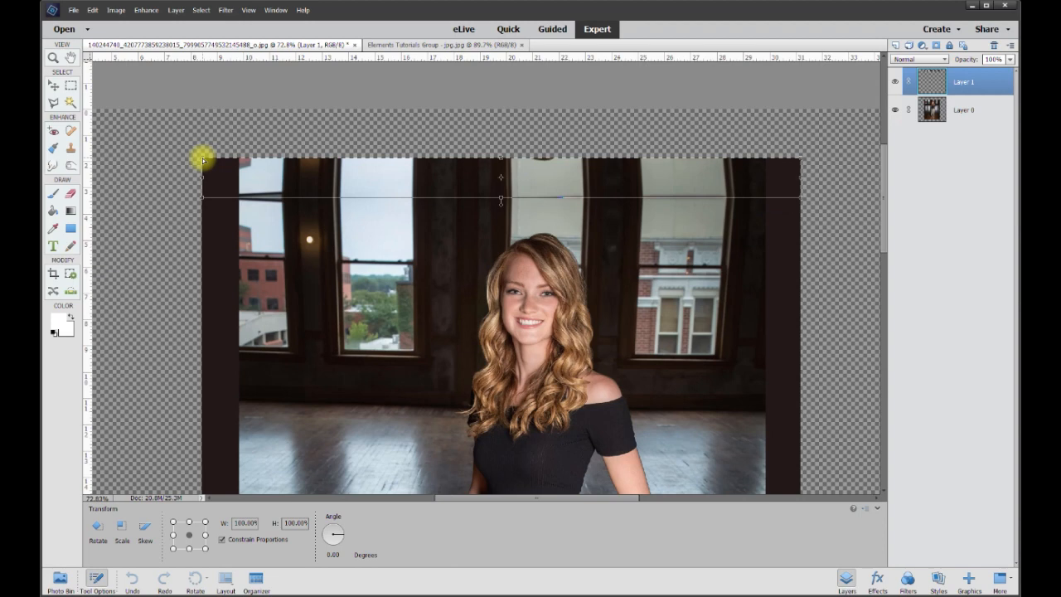
pyautogui.moveTo(203, 160); pyautogui.dragTo(198, 157)
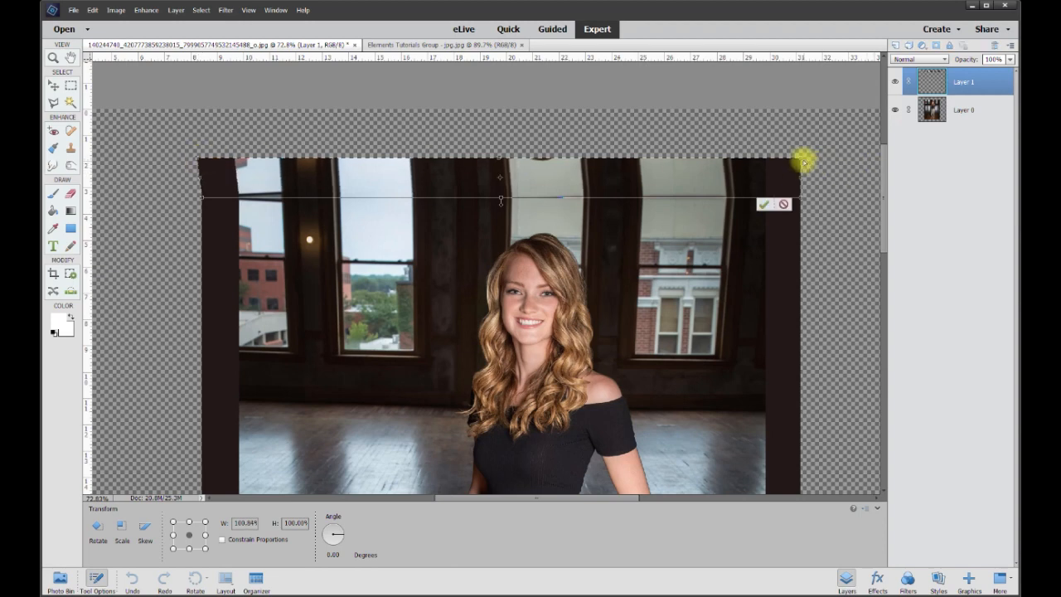
pyautogui.moveTo(804, 162); pyautogui.dragTo(810, 163)
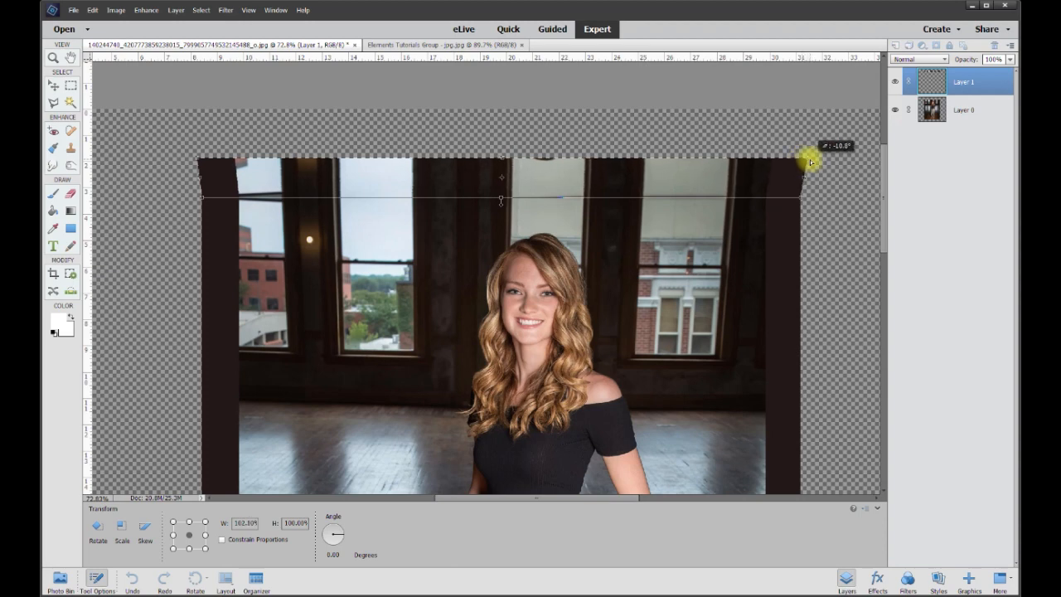
pyautogui.moveTo(810, 163); pyautogui.dragTo(812, 159)
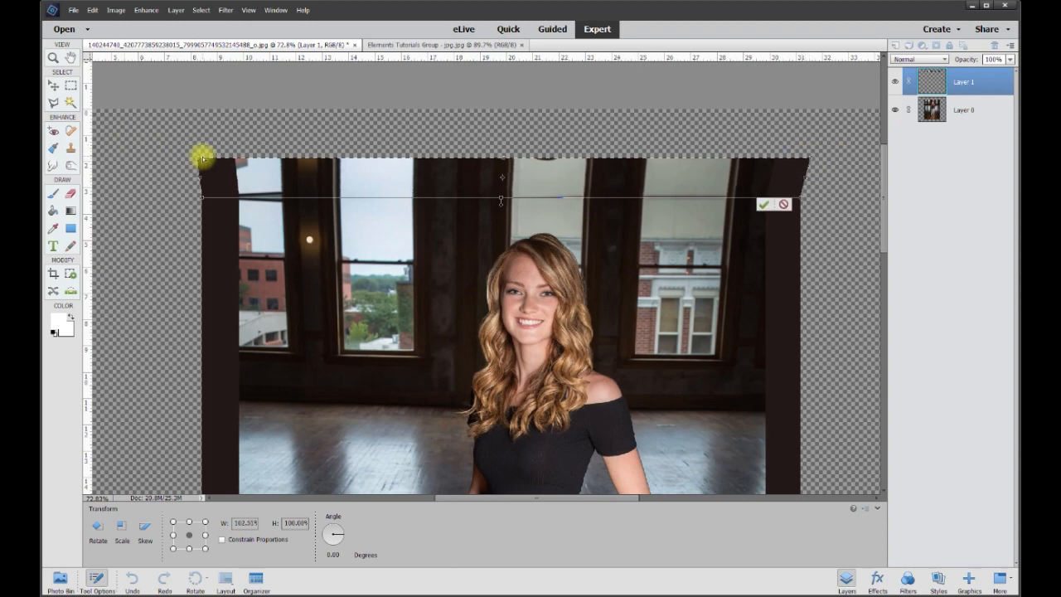
pyautogui.moveTo(196, 164); pyautogui.dragTo(196, 163)
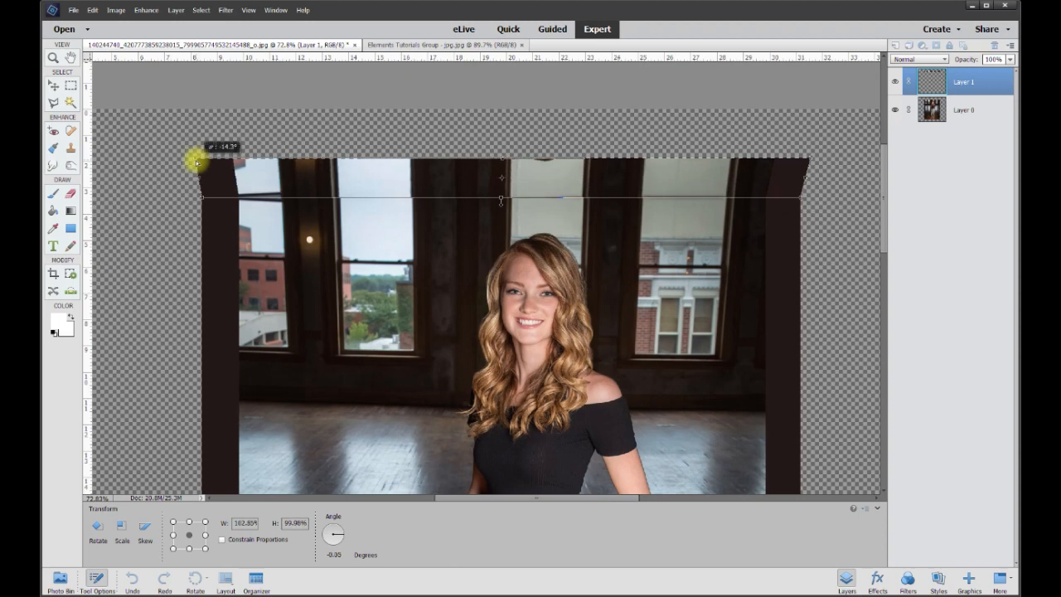
pyautogui.moveTo(196, 163); pyautogui.dragTo(196, 163)
pyautogui.click(775, 208)
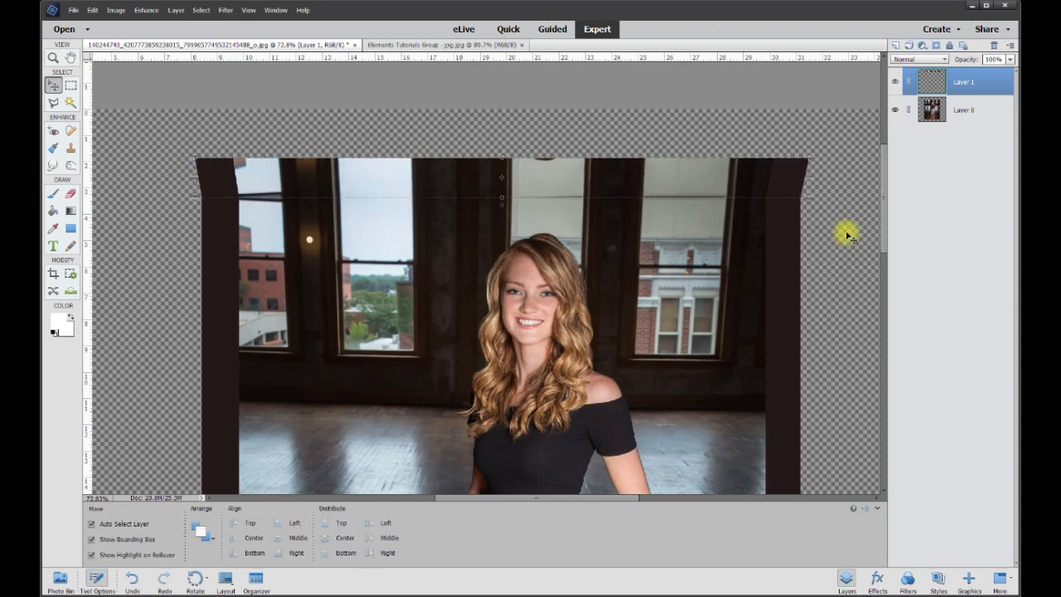
# - Merge the mirrored strip layer down into the photo layer
pyautogui.click(846, 232)
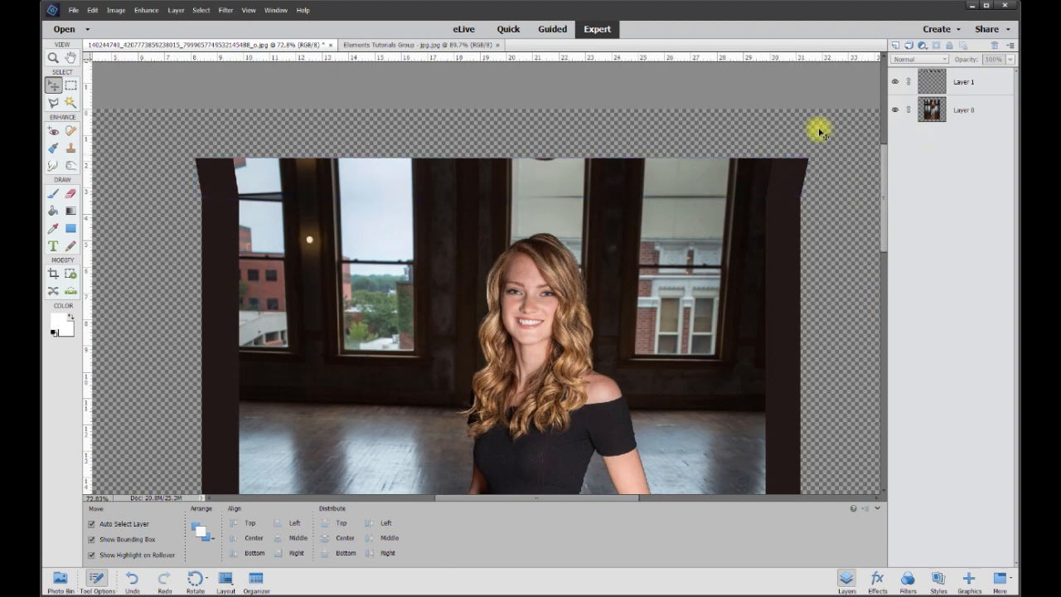
pyautogui.rightClick(973, 82)
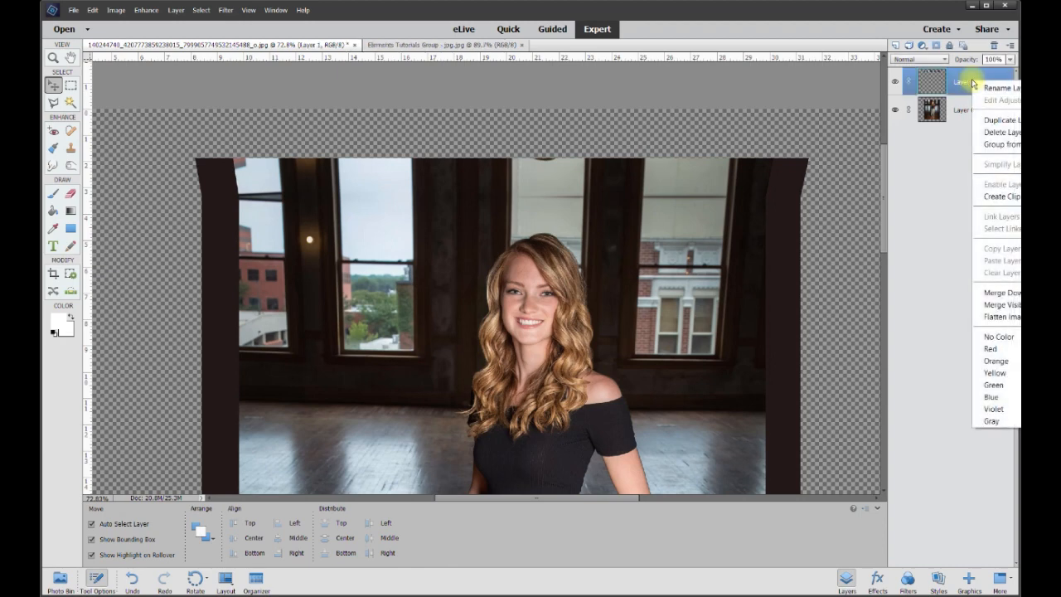
pyautogui.click(1001, 293)
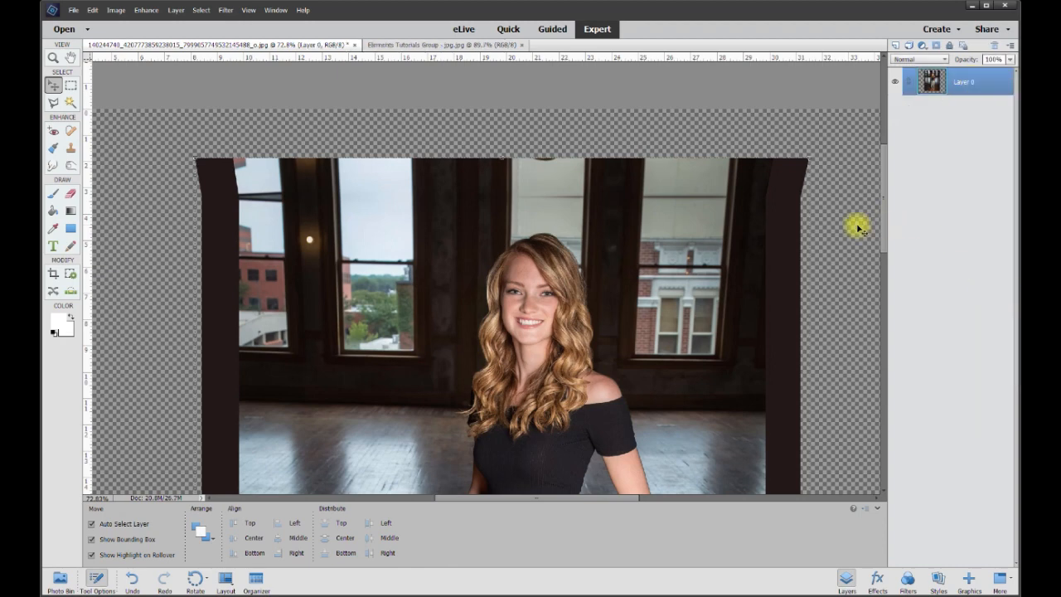
# - On a new layer, paint over the duplicated bar in the upper leftmost window with the sampled sky colour, using a 35 px brush
pyautogui.scroll(3, 266, 196)
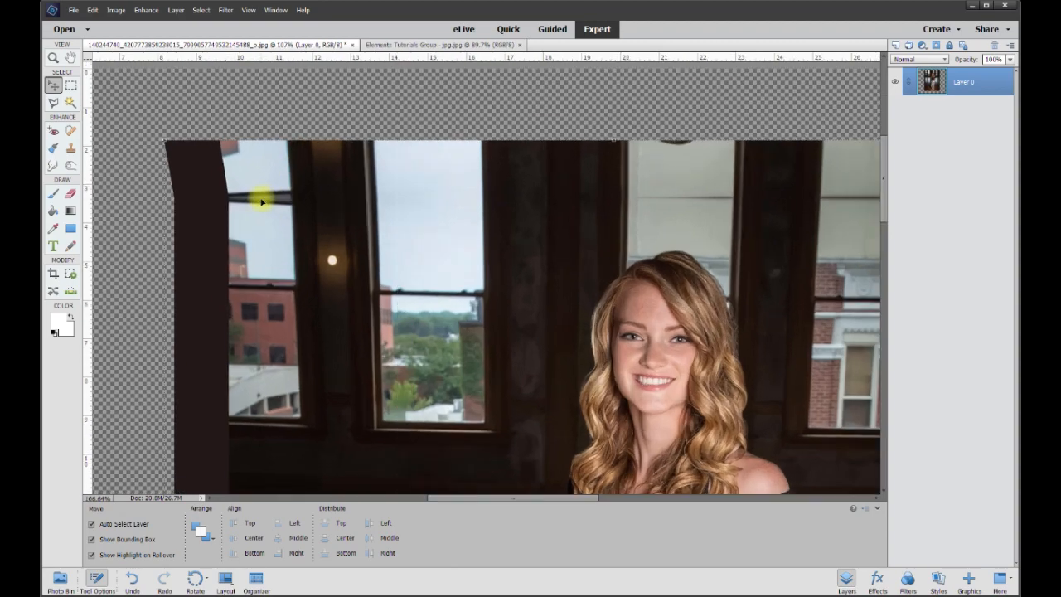
pyautogui.scroll(1, 261, 201)
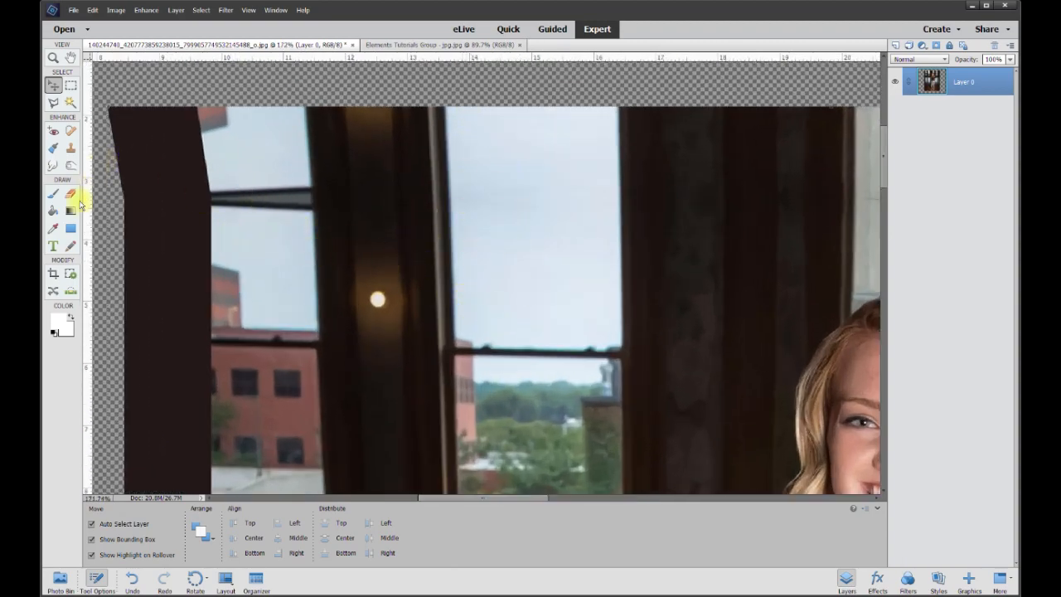
pyautogui.scroll(1, 189, 224)
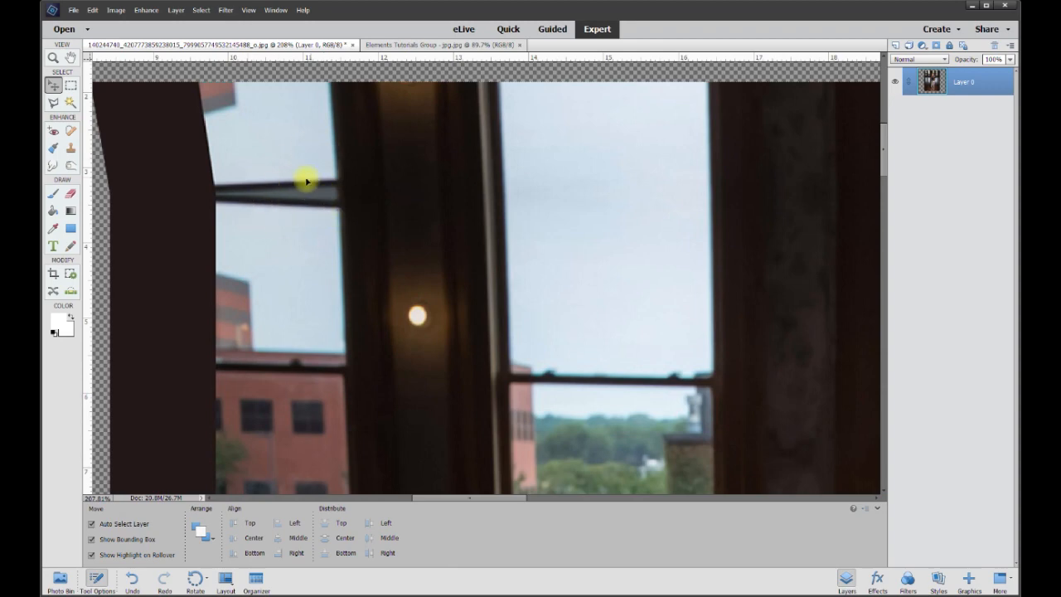
pyautogui.click(896, 45)
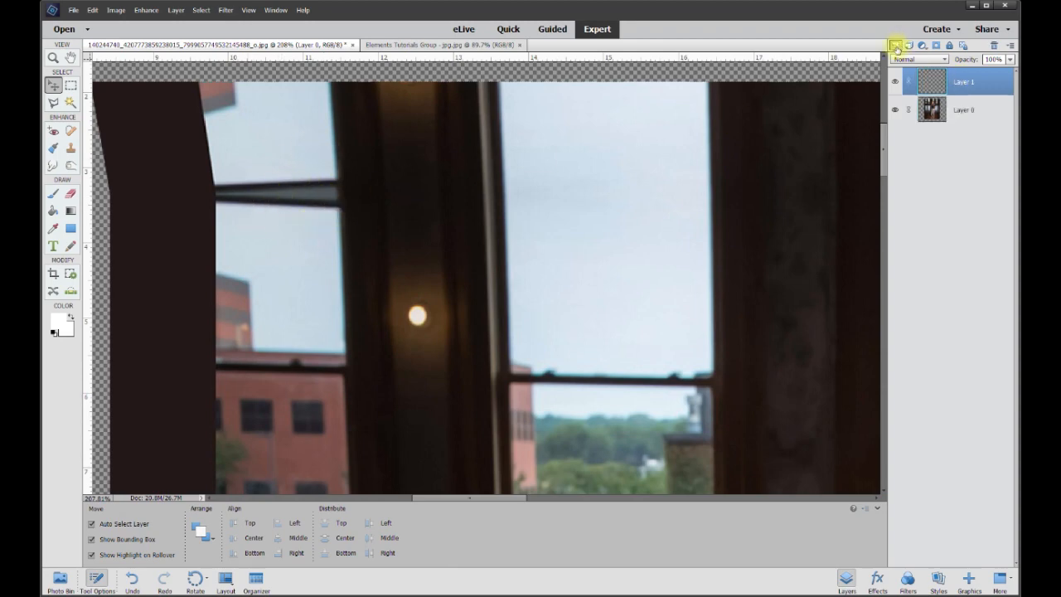
pyautogui.click(53, 229)
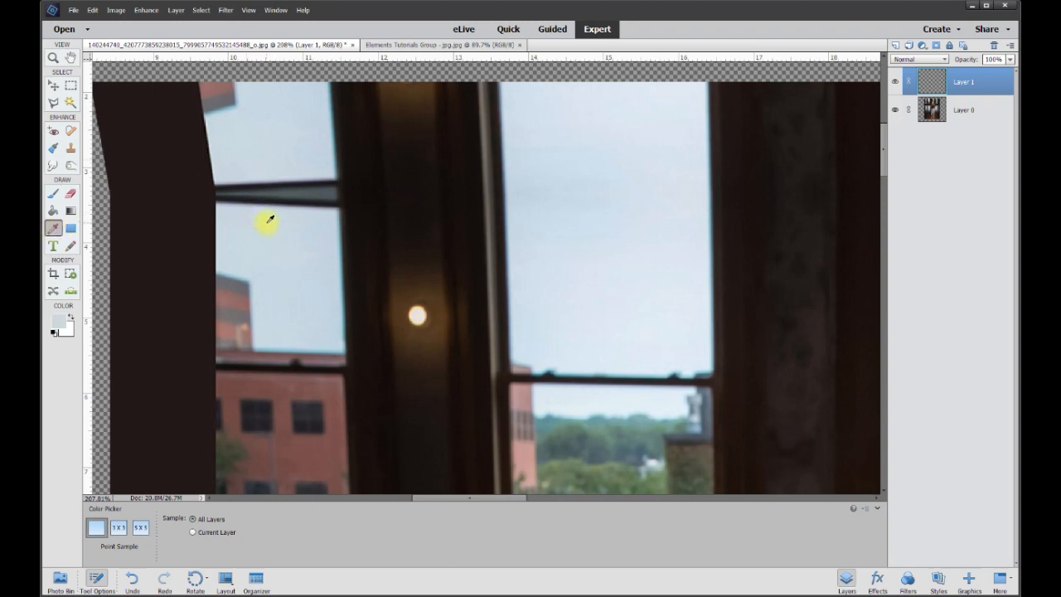
pyautogui.click(55, 199)
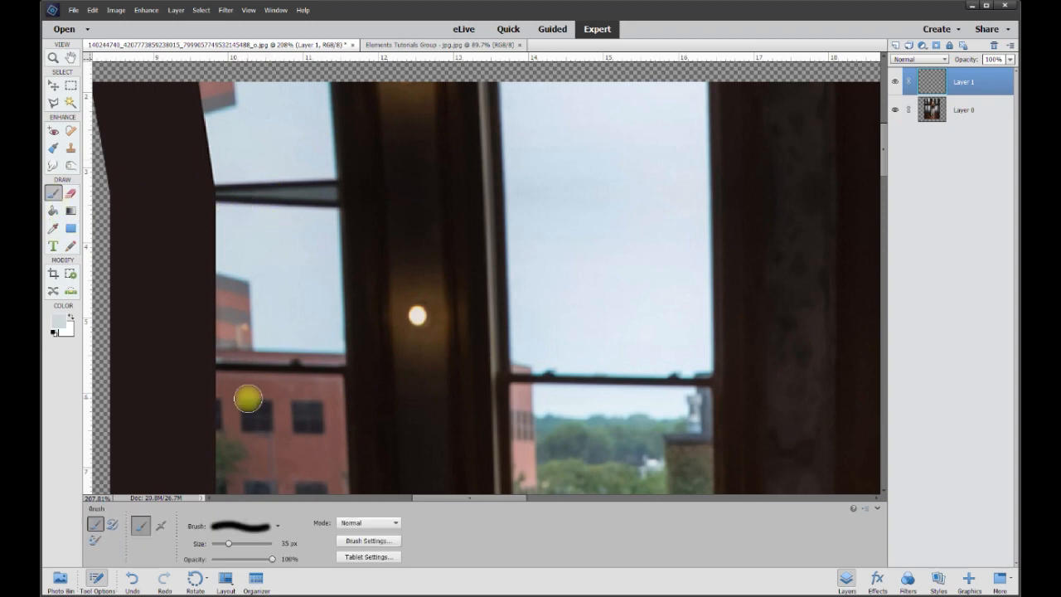
pyautogui.moveTo(233, 204)
pyautogui.mouseDown()
pyautogui.moveTo(271, 215)
pyautogui.moveTo(267, 195)
pyautogui.moveTo(245, 185)
pyautogui.moveTo(285, 201)
pyautogui.moveTo(303, 196)
pyautogui.moveTo(305, 184)
pyautogui.moveTo(299, 190)
pyautogui.moveTo(320, 206)
pyautogui.moveTo(322, 184)
pyautogui.moveTo(325, 212)
pyautogui.moveTo(302, 193)
pyautogui.mouseUp()
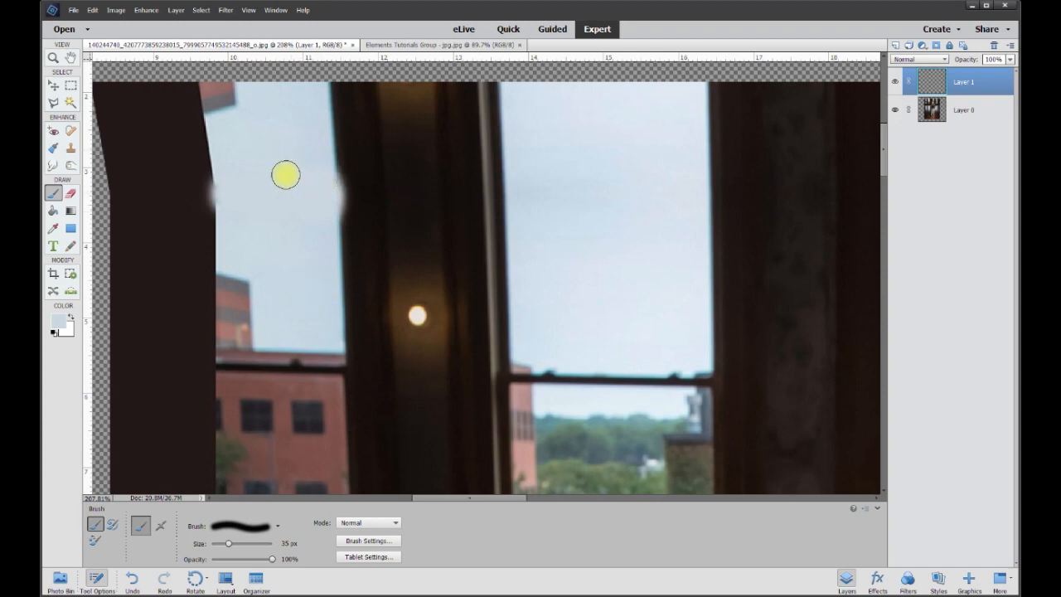
# - Erase the paint spilling onto the frames on both sides of the leftmost window with a 10 px eraser
pyautogui.click(53, 104)
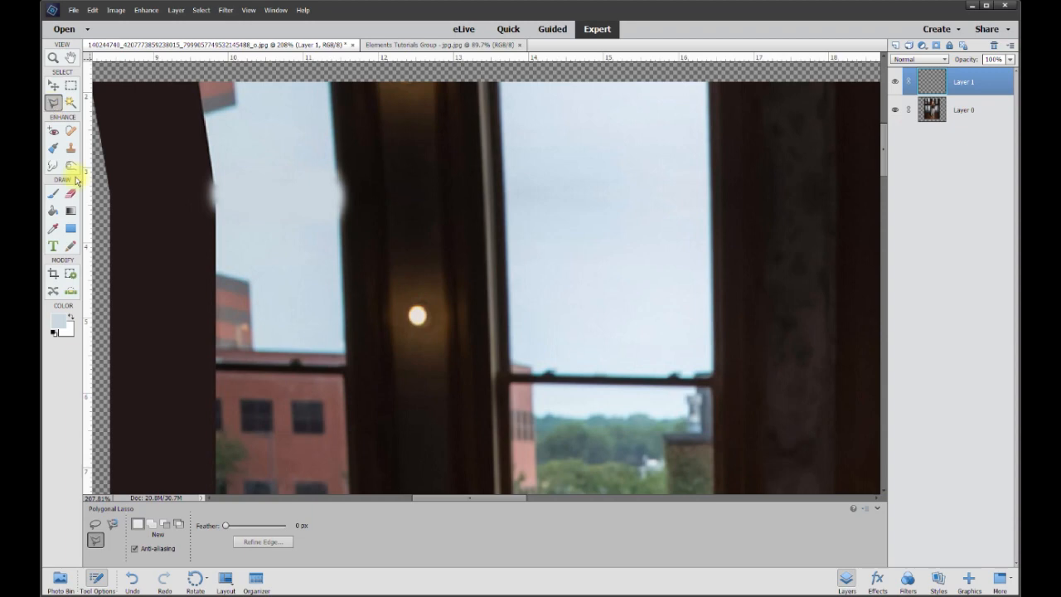
pyautogui.click(70, 196)
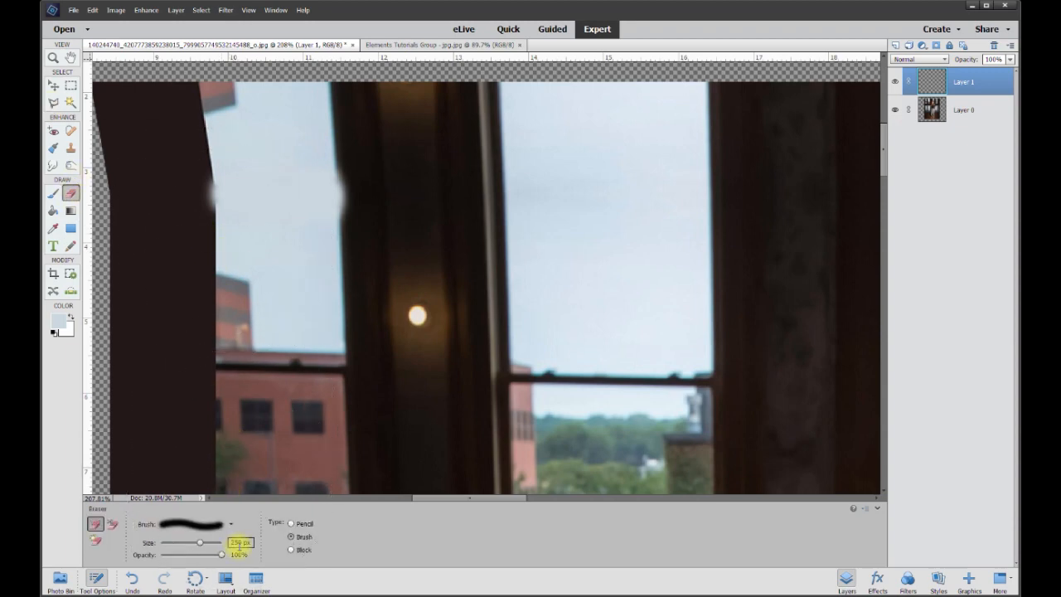
pyautogui.write('1')
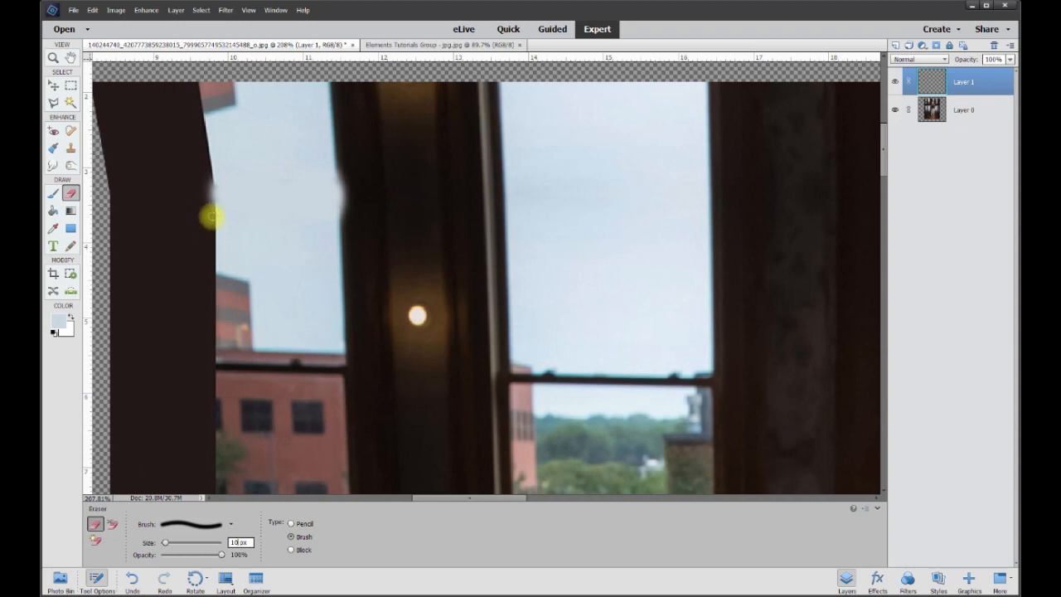
pyautogui.moveTo(211, 215)
pyautogui.mouseDown()
pyautogui.moveTo(212, 180)
pyautogui.moveTo(200, 205)
pyautogui.mouseUp()
pyautogui.moveTo(341, 158); pyautogui.dragTo(345, 234)
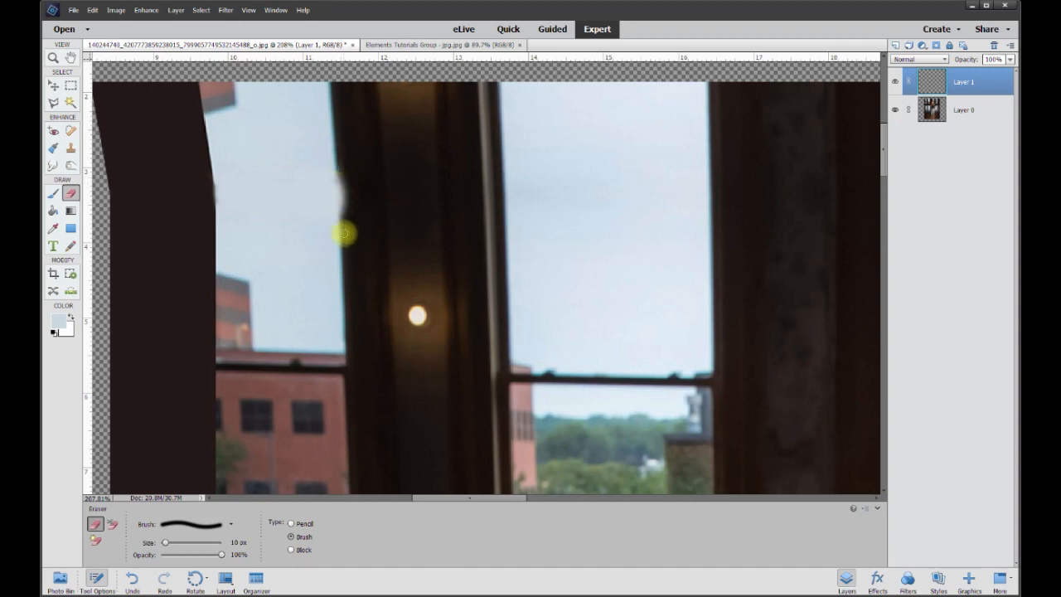
pyautogui.moveTo(346, 229)
pyautogui.mouseDown()
pyautogui.moveTo(345, 177)
pyautogui.moveTo(340, 263)
pyautogui.moveTo(386, 472)
pyautogui.mouseUp()
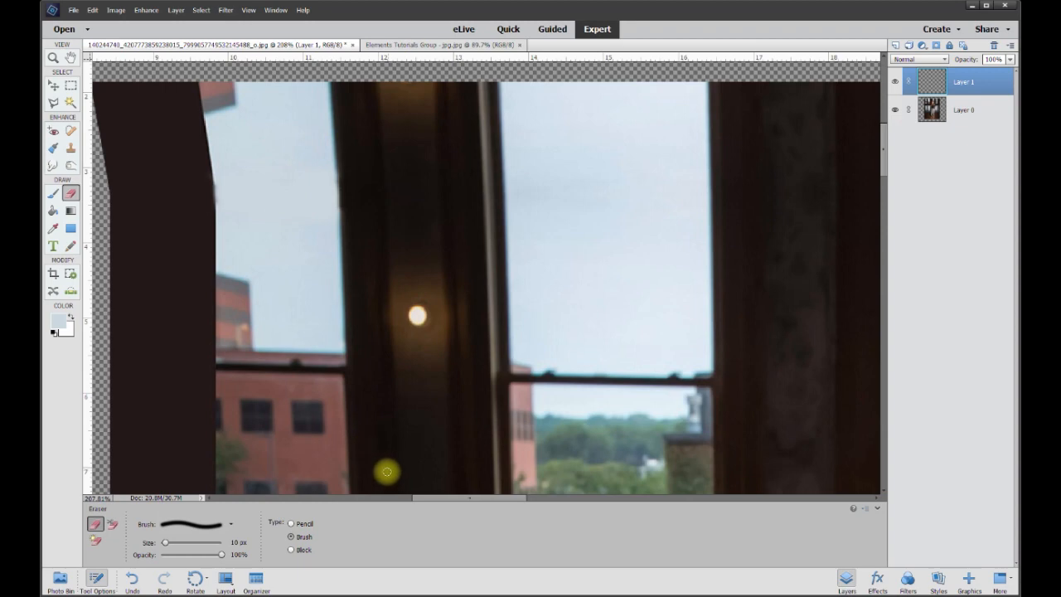
# - Sample the grey-green tone in the window above the woman's head and paint over its horizontal seam line
pyautogui.moveTo(485, 502); pyautogui.dragTo(599, 502)
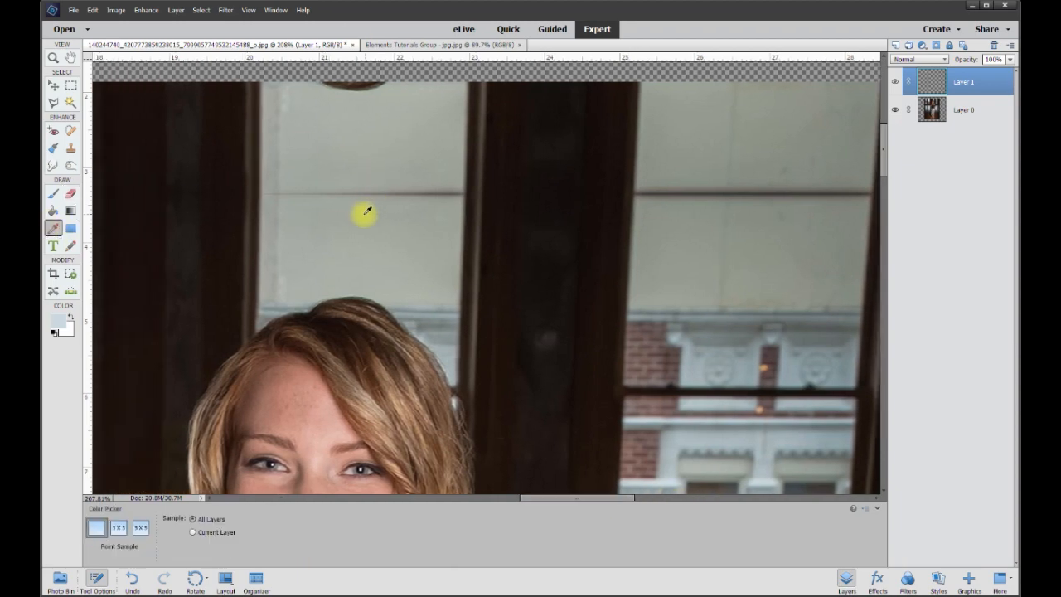
pyautogui.click(344, 179)
pyautogui.click(53, 193)
pyautogui.moveTo(344, 193)
pyautogui.mouseDown()
pyautogui.moveTo(464, 193)
pyautogui.moveTo(260, 190)
pyautogui.mouseUp()
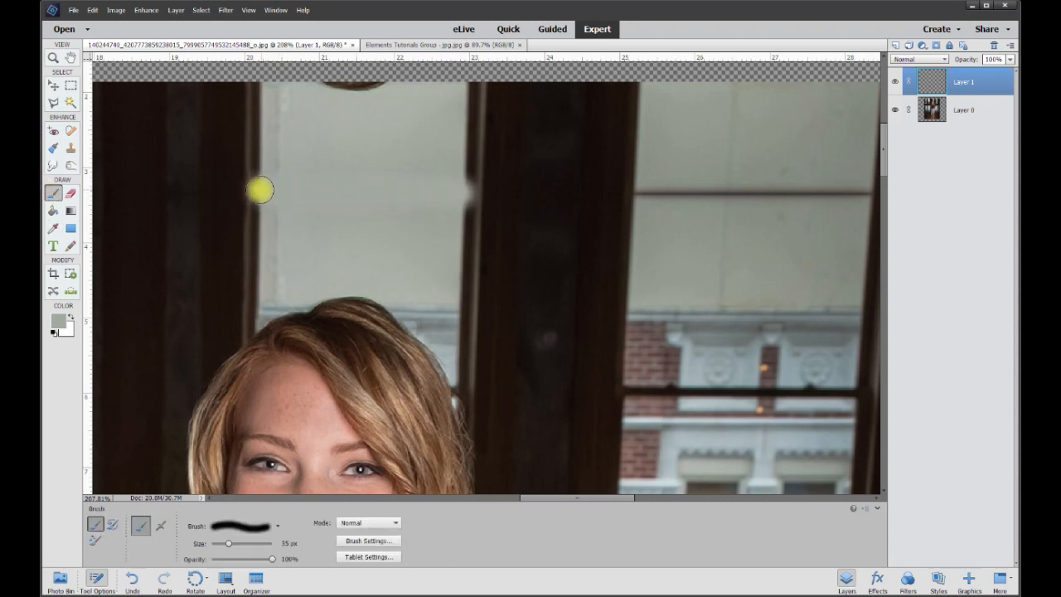
# - Erase the paint overlapping both side frames of the window above the woman's head
pyautogui.click(71, 193)
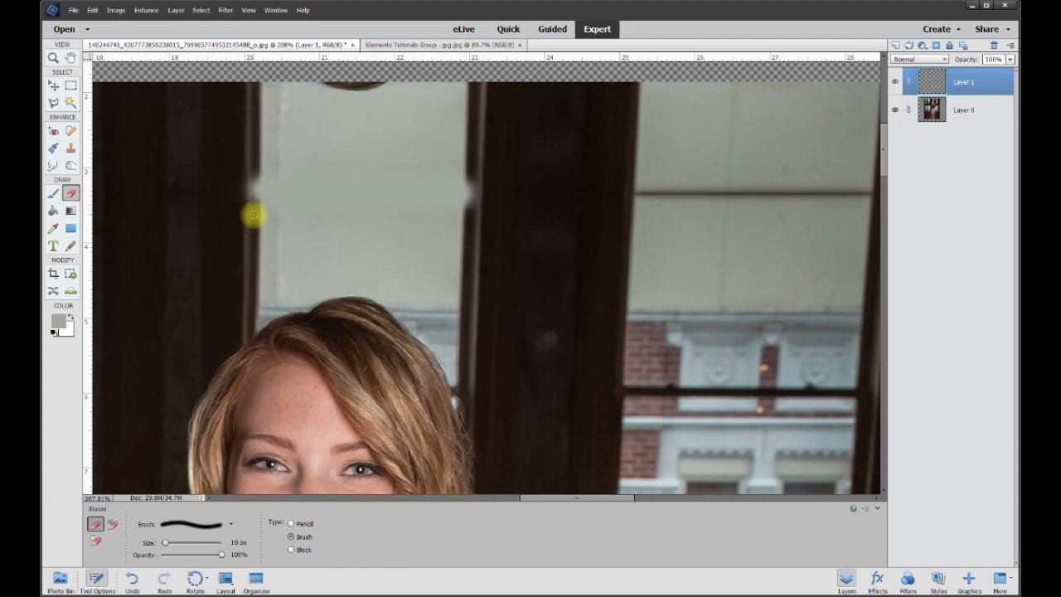
pyautogui.moveTo(256, 153)
pyautogui.mouseDown()
pyautogui.moveTo(240, 173)
pyautogui.moveTo(248, 177)
pyautogui.mouseUp()
pyautogui.moveTo(467, 225)
pyautogui.mouseDown()
pyautogui.moveTo(470, 160)
pyautogui.moveTo(477, 198)
pyautogui.mouseUp()
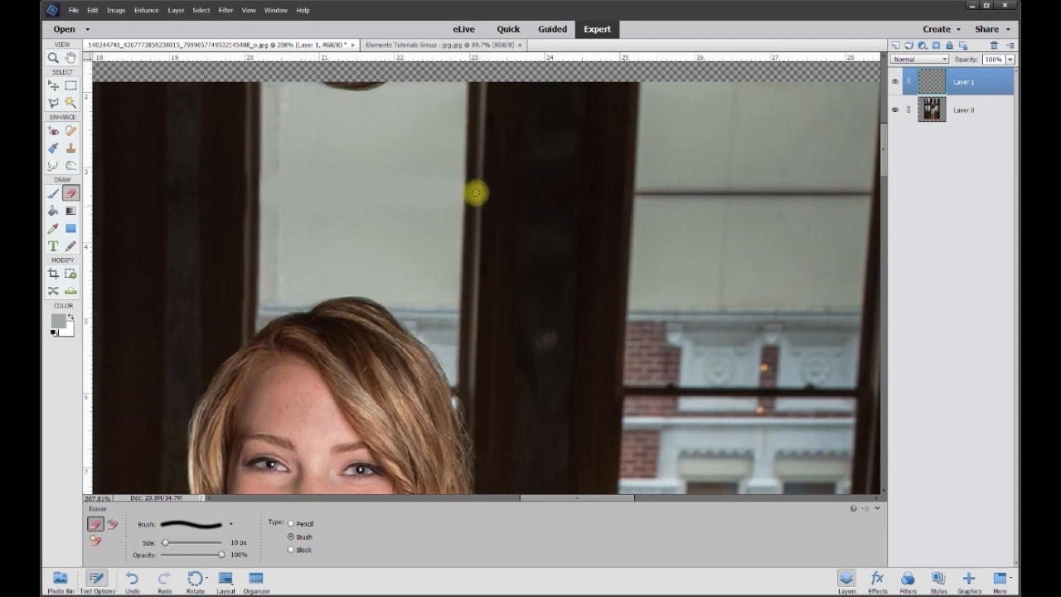
# - Cover the horizontal seam in the rightmost window with its sampled grey-green tone, using a 55 px brush
pyautogui.moveTo(540, 498); pyautogui.dragTo(576, 498)
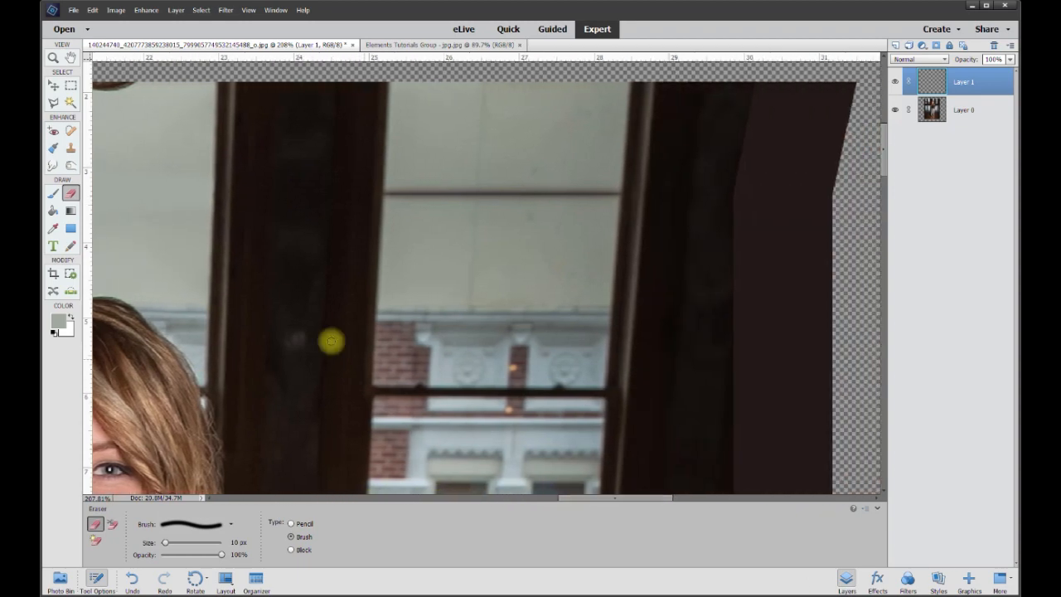
pyautogui.click(54, 229)
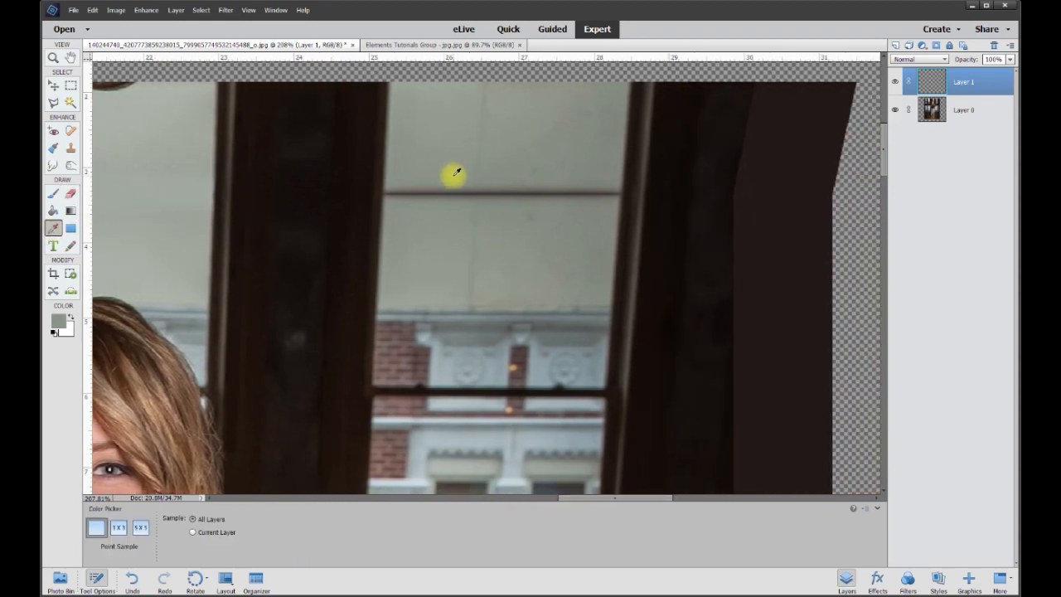
pyautogui.click(53, 195)
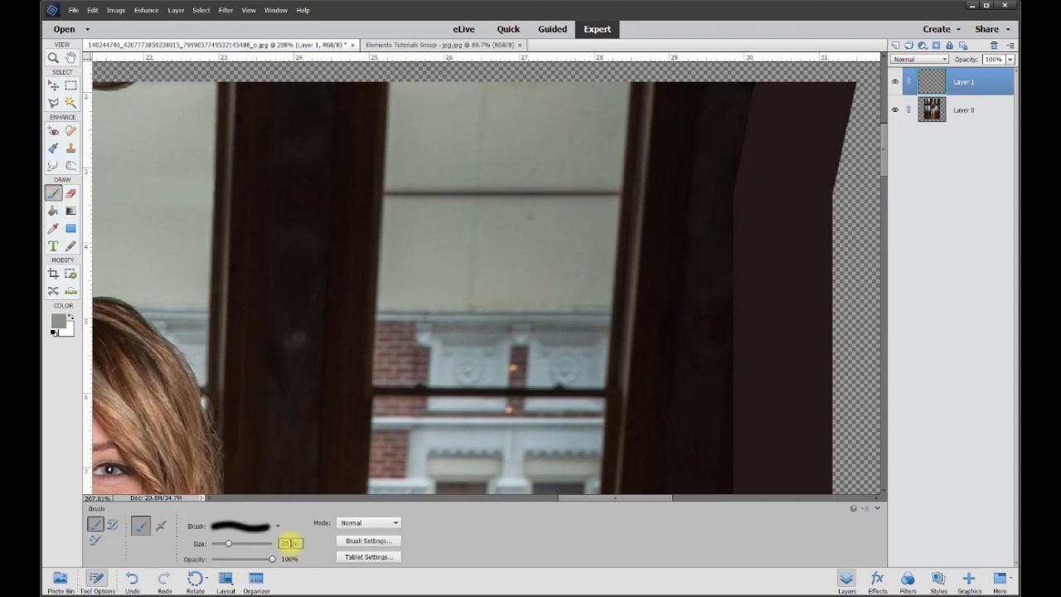
pyautogui.write('5')
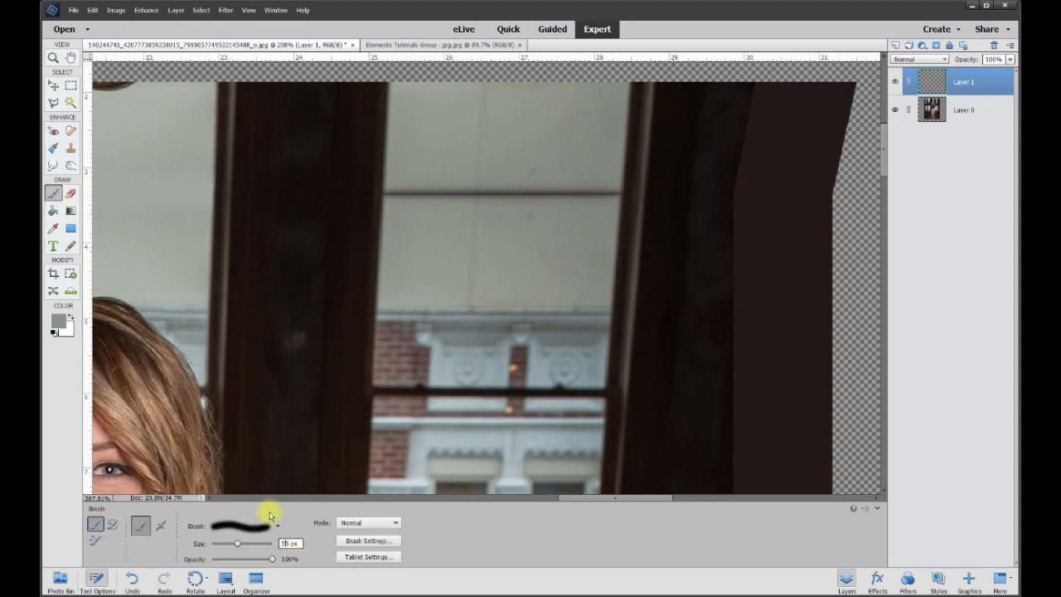
pyautogui.click(375, 190)
pyautogui.moveTo(377, 192); pyautogui.dragTo(625, 192)
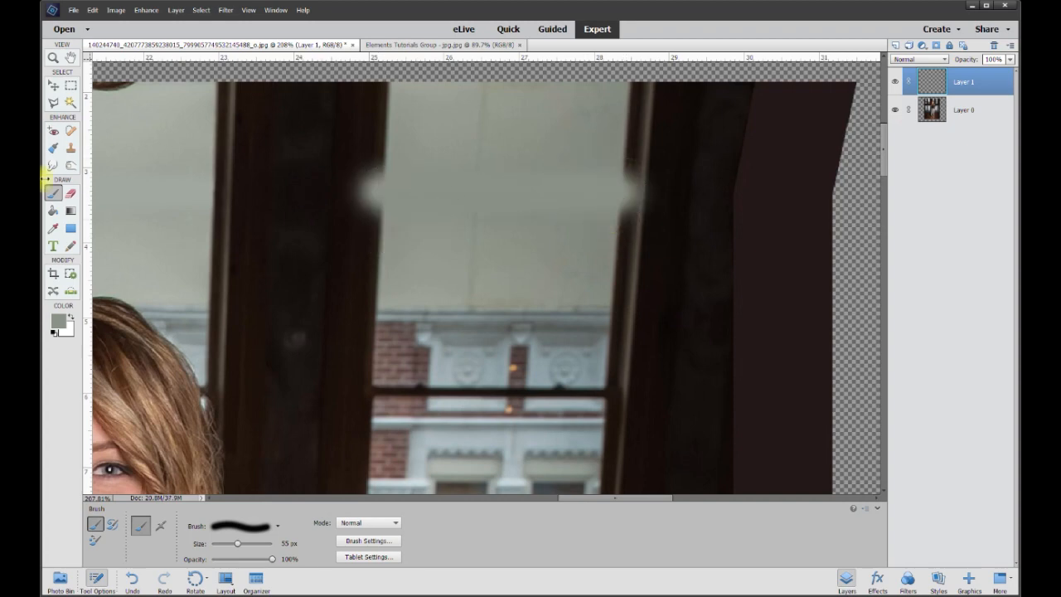
# - Outline the paint spill on the rightmost window's left frame with the Polygonal Lasso, delete it and deselect
pyautogui.click(72, 196)
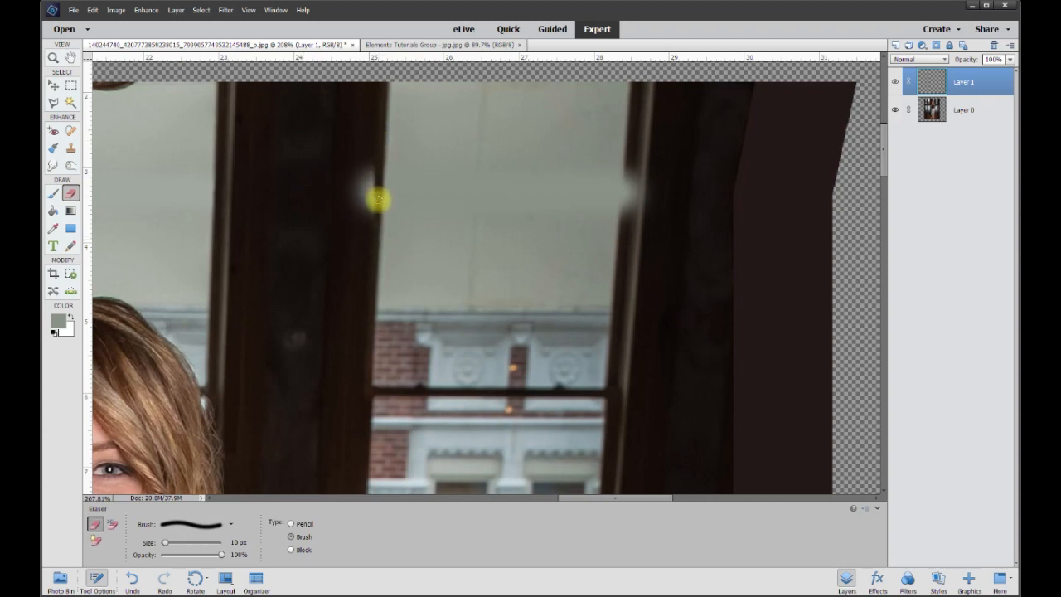
pyautogui.click(52, 101)
pyautogui.click(369, 135)
pyautogui.click(379, 227)
pyautogui.click(349, 240)
pyautogui.click(320, 183)
pyautogui.doubleClick(326, 165)
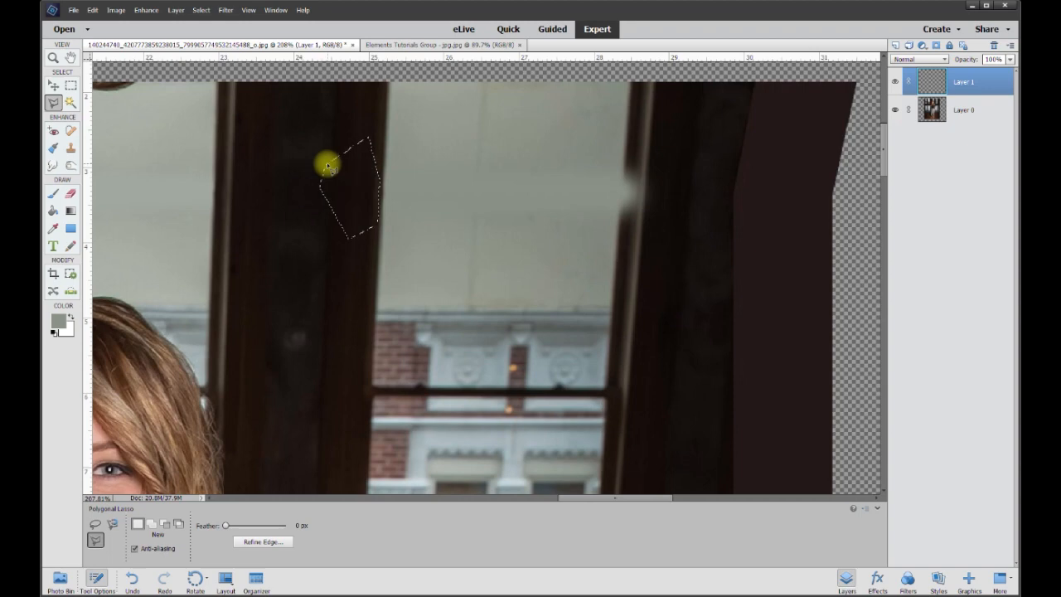
pyautogui.click(170, 125)
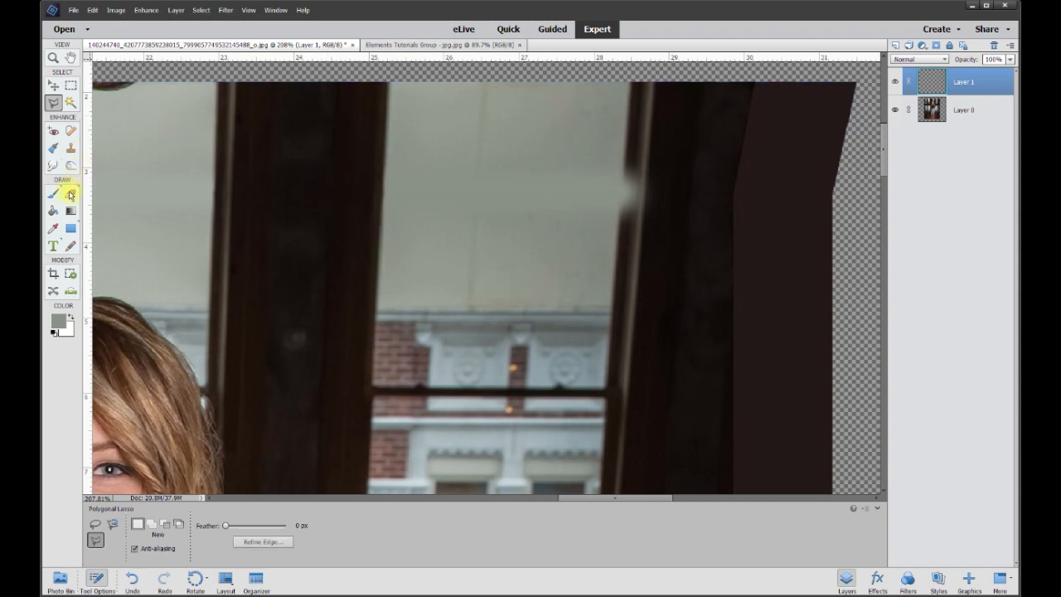
# - Remove the paint spill from the rightmost window's right frame with the 10 px eraser and a deleted polygonal selection, and deselect
pyautogui.click(71, 194)
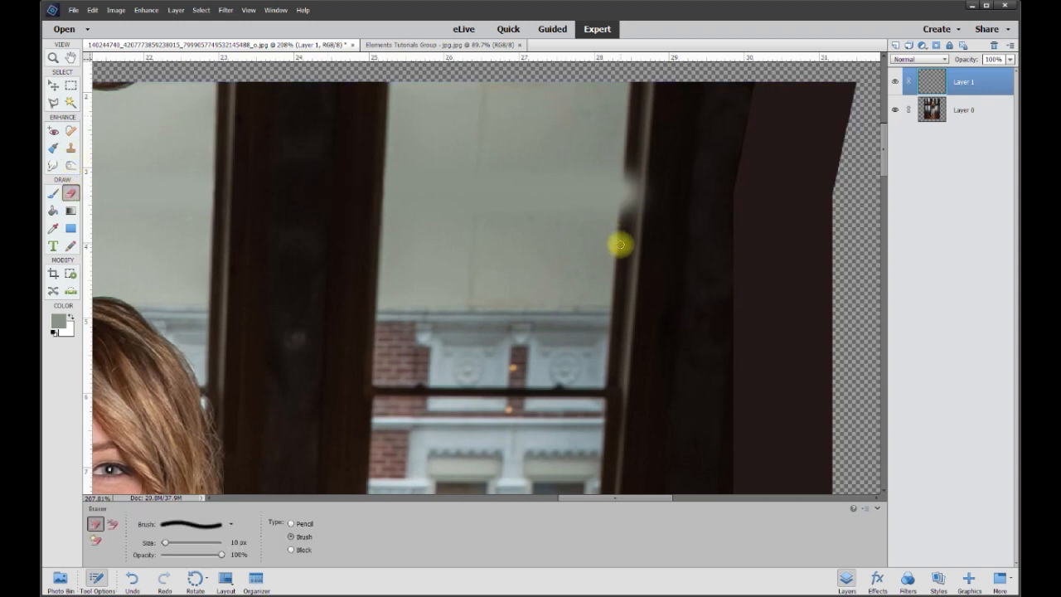
pyautogui.moveTo(620, 245); pyautogui.dragTo(621, 163)
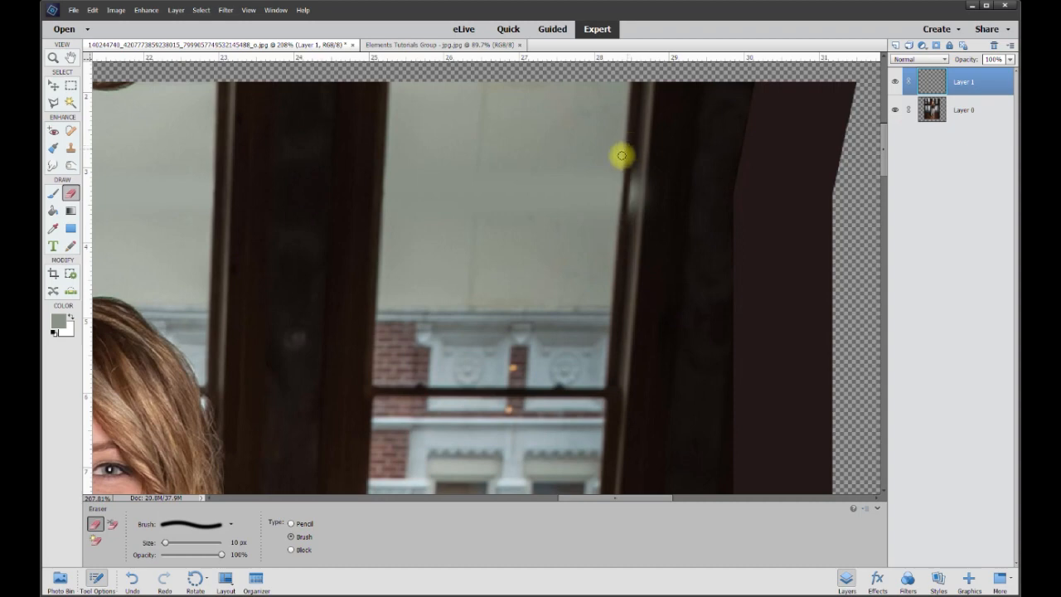
pyautogui.click(53, 103)
pyautogui.click(633, 133)
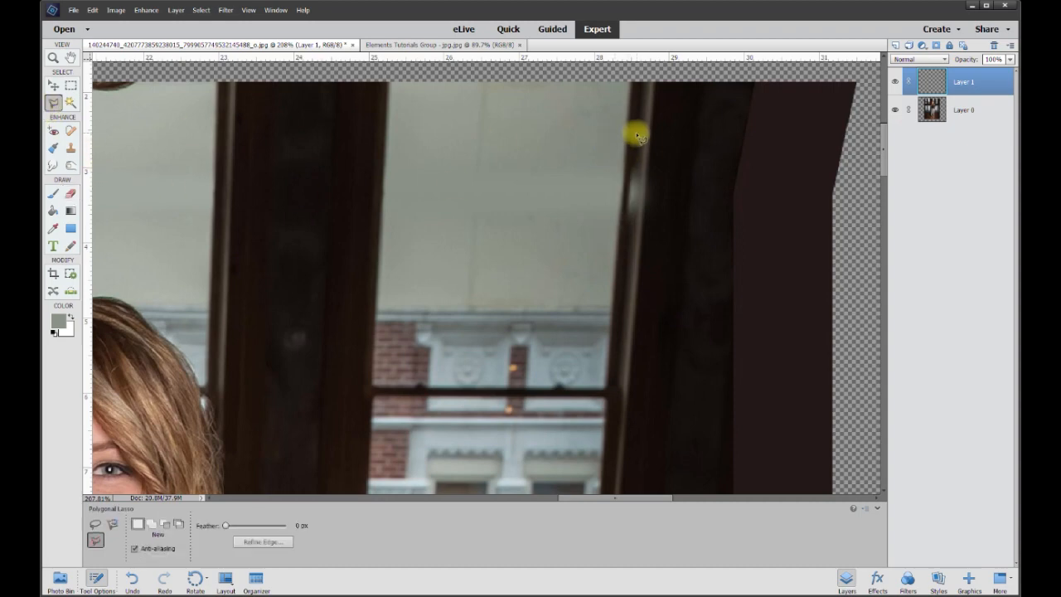
pyautogui.click(630, 183)
pyautogui.click(624, 252)
pyautogui.click(666, 260)
pyautogui.doubleClick(682, 148)
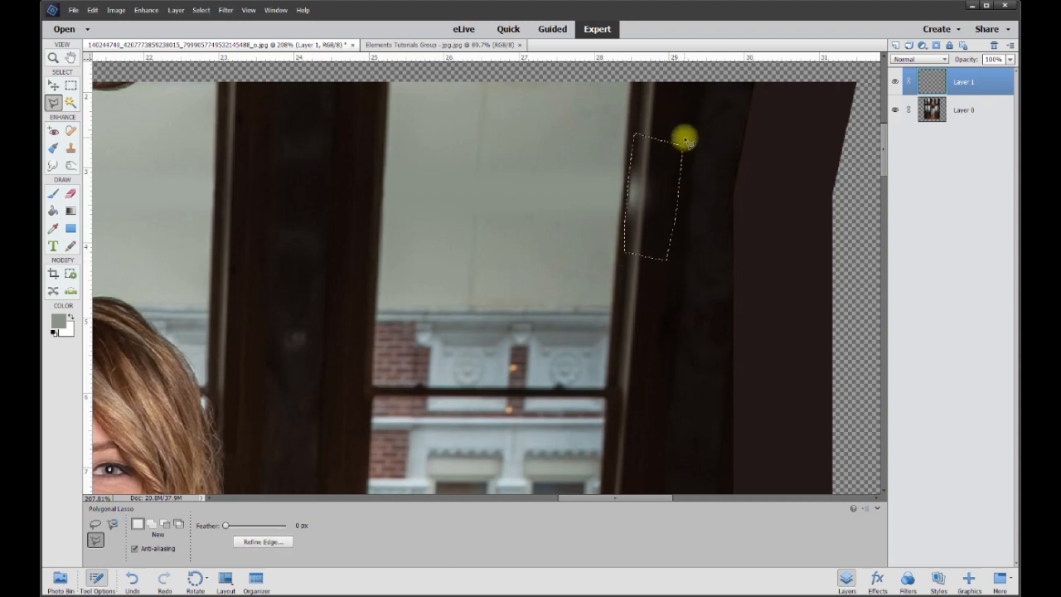
pyautogui.press('Delete')
pyautogui.hotkey('ctrl', 'd')
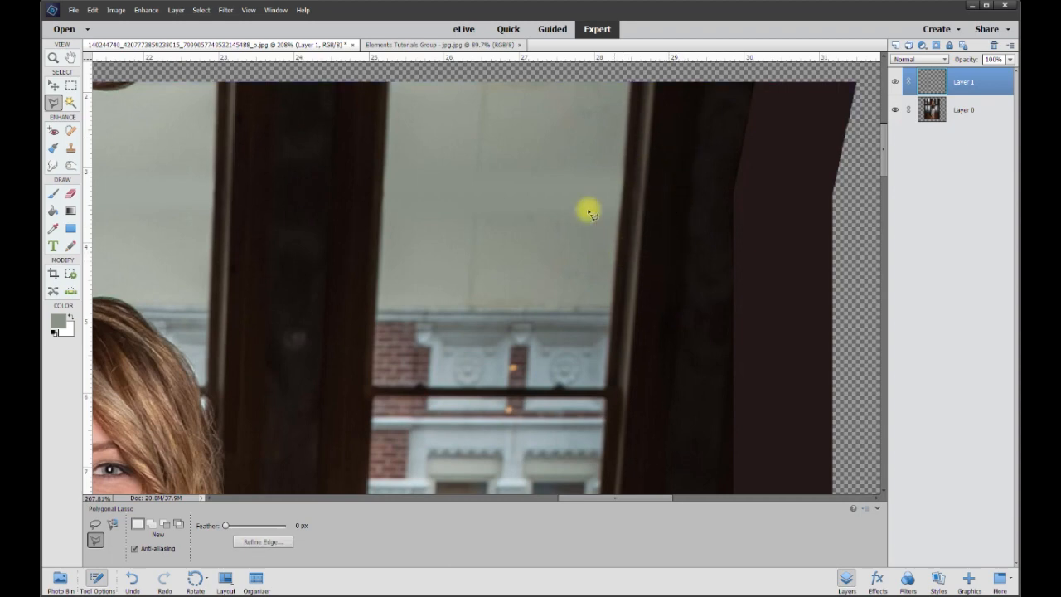
# - Merge the seam retouching layer down into the photo layer
pyautogui.scroll(-5, 429, 188)
pyautogui.scroll(-4, 213, 234)
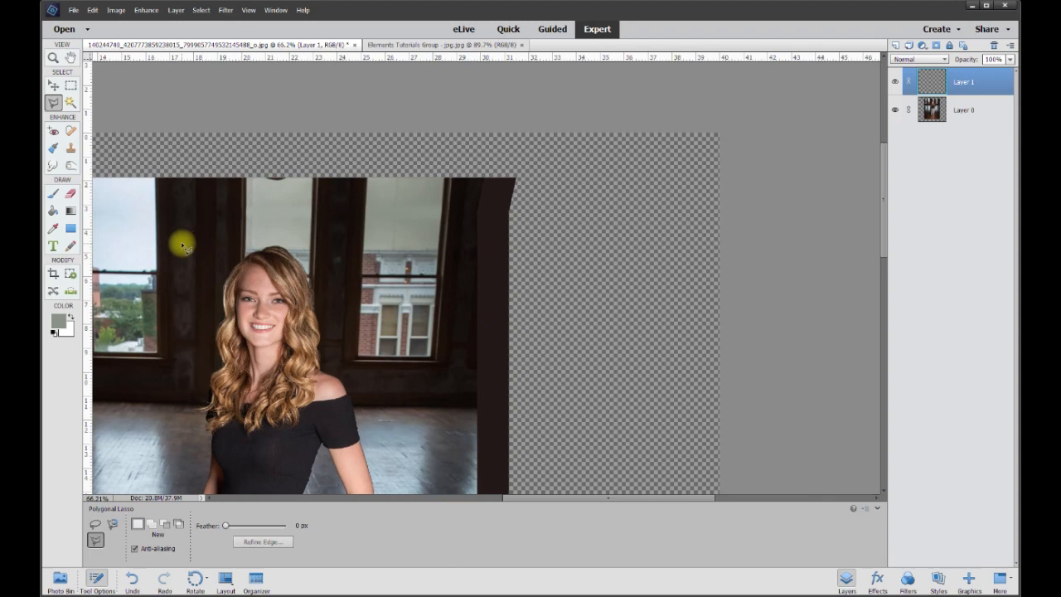
pyautogui.scroll(-2, 225, 280)
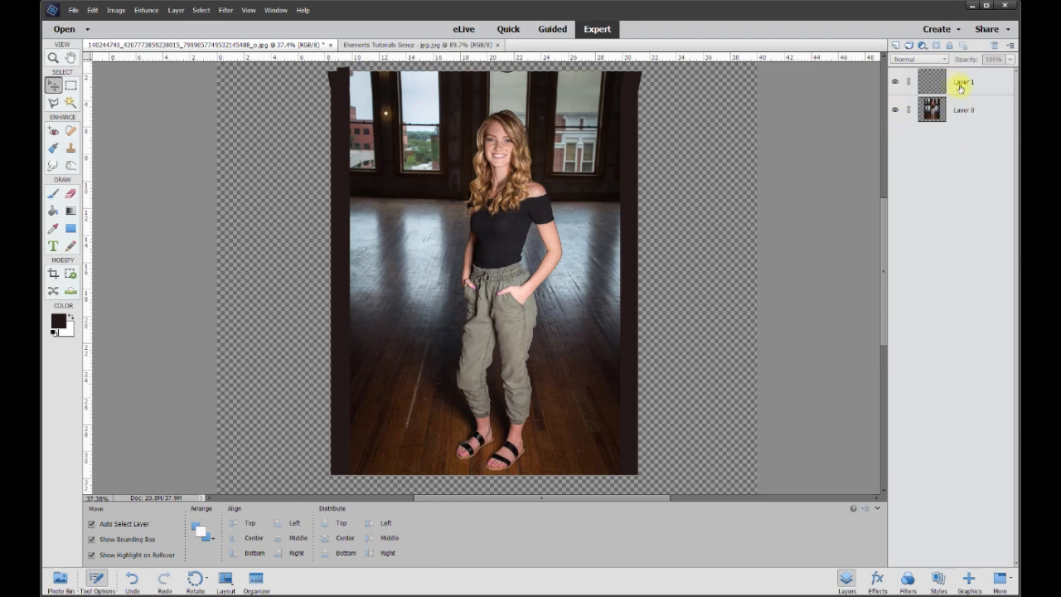
pyautogui.rightClick(961, 89)
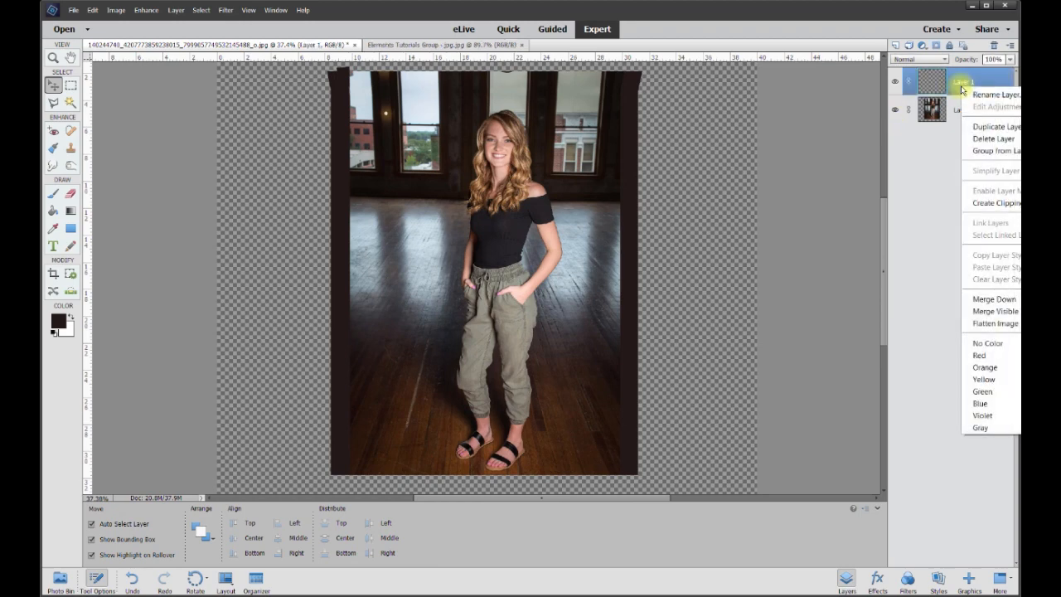
pyautogui.click(991, 302)
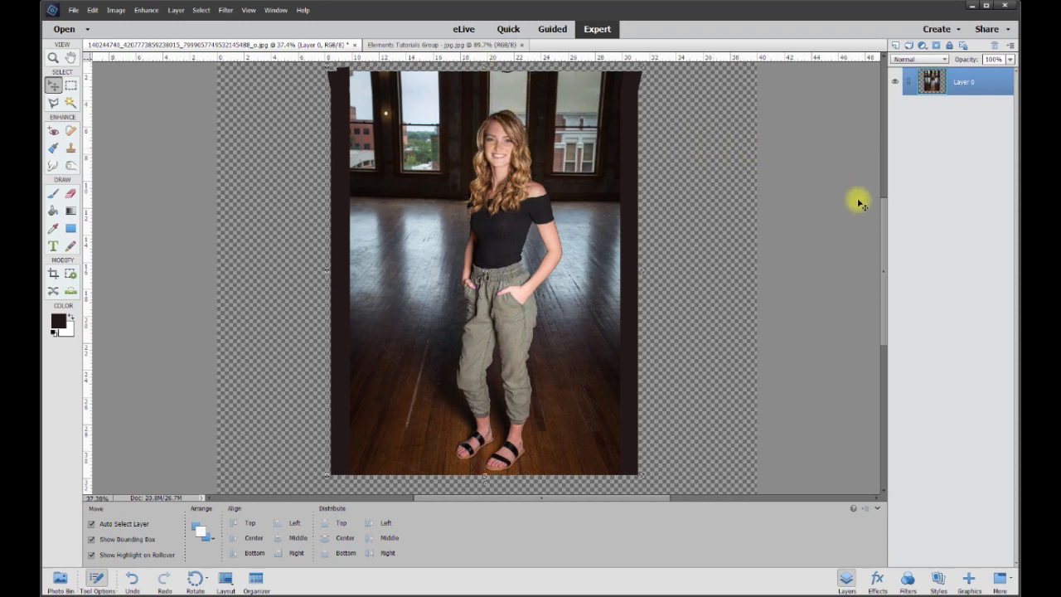
# - Select a thin strip across the photo's full bottom edge with the Rectangular Marquee and copy it to a new layer
pyautogui.moveTo(886, 239); pyautogui.dragTo(884, 296)
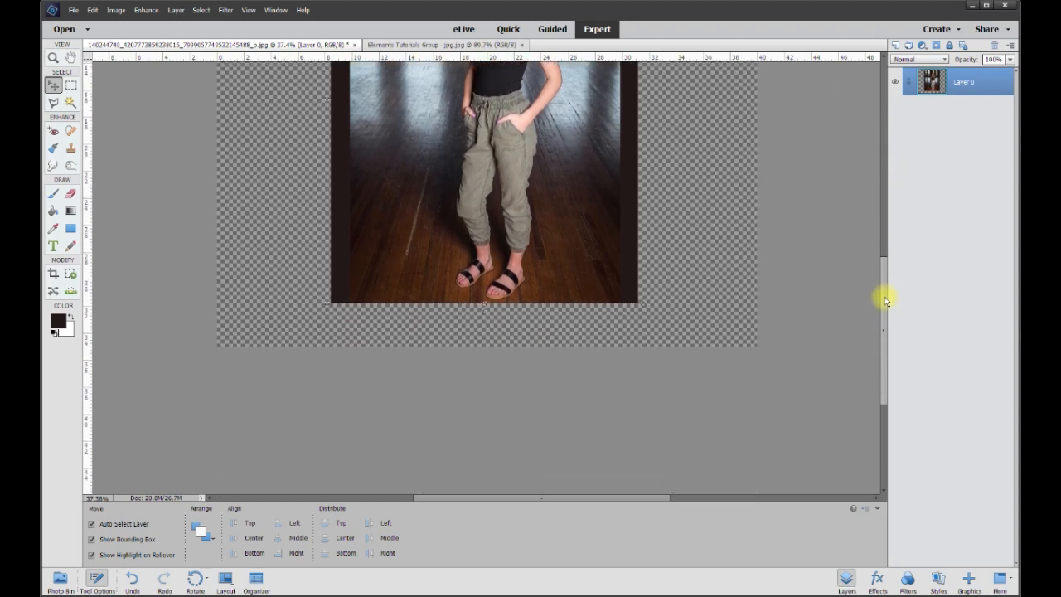
pyautogui.scroll(2, 663, 265)
pyautogui.scroll(2, 386, 350)
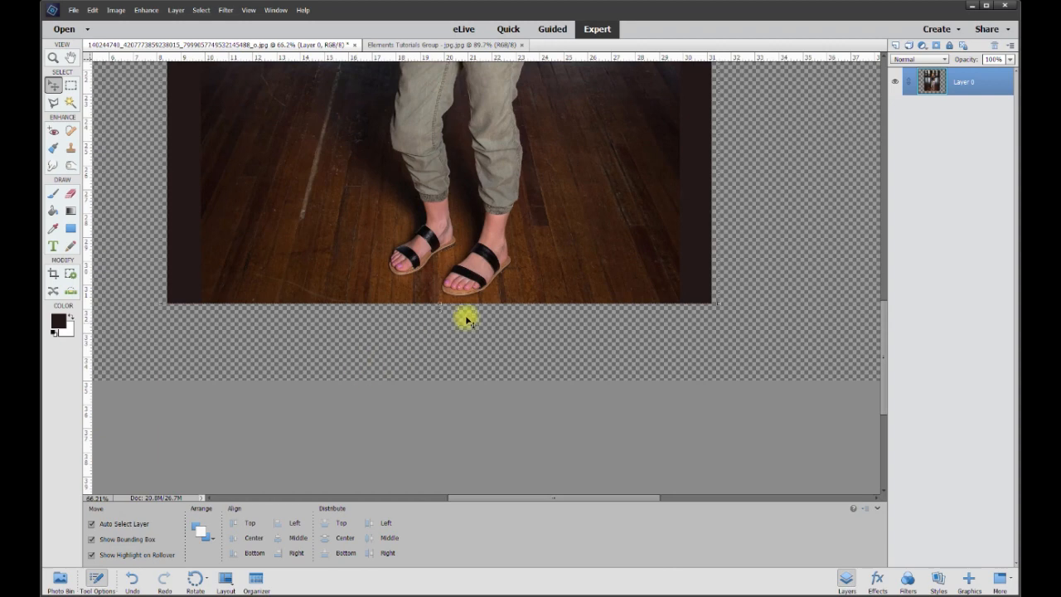
pyautogui.scroll(1, 422, 291)
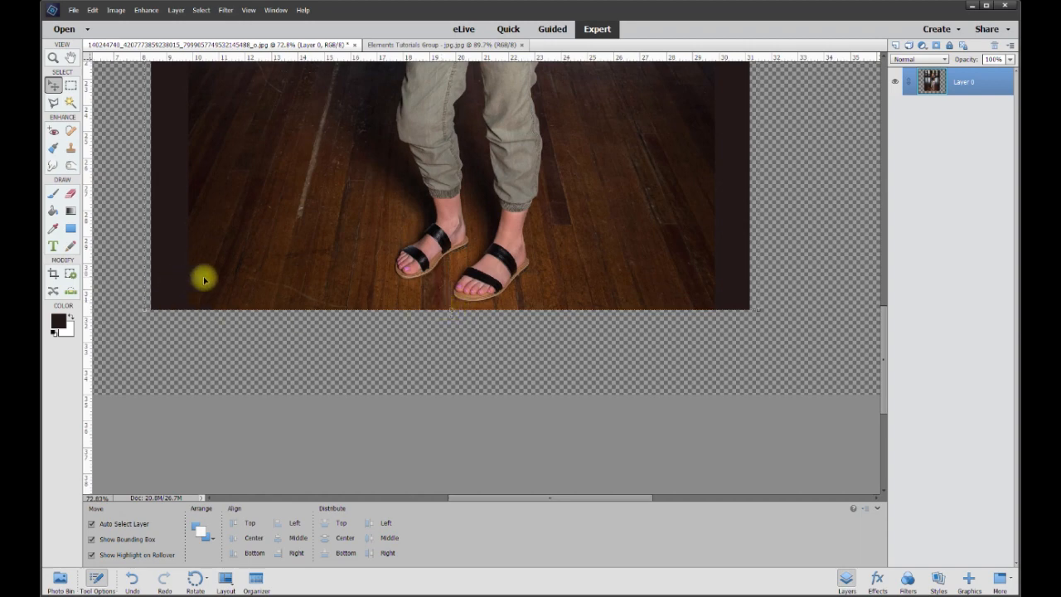
pyautogui.click(71, 85)
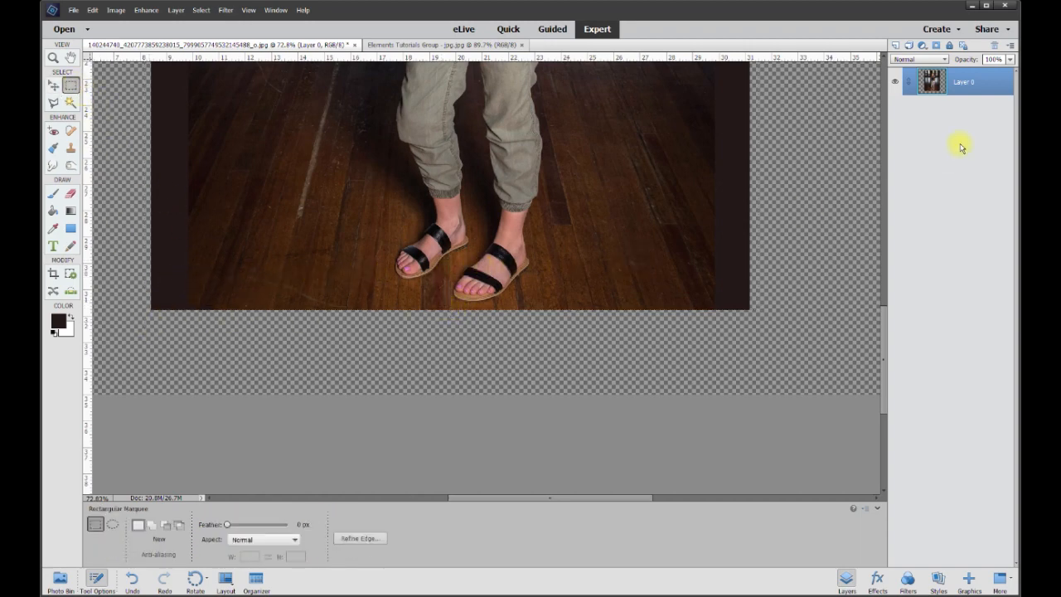
pyautogui.moveTo(142, 324); pyautogui.dragTo(822, 271)
pyautogui.rightClick(614, 291)
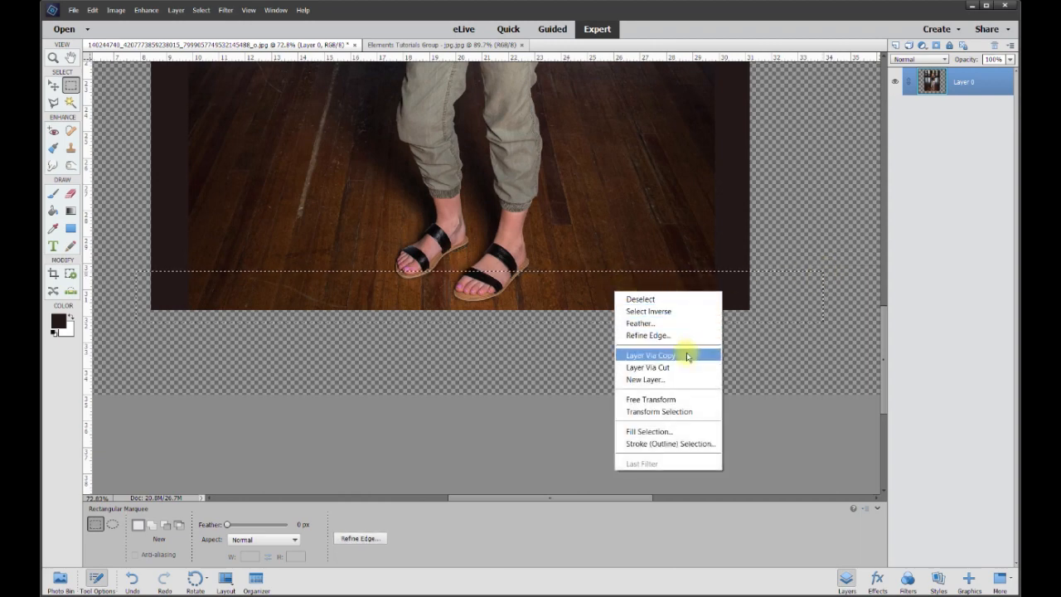
pyautogui.click(687, 357)
# - Move the copied floor strip just below the photo's bottom edge and flip its layer vertically
pyautogui.click(53, 86)
pyautogui.moveTo(419, 308); pyautogui.dragTo(422, 346)
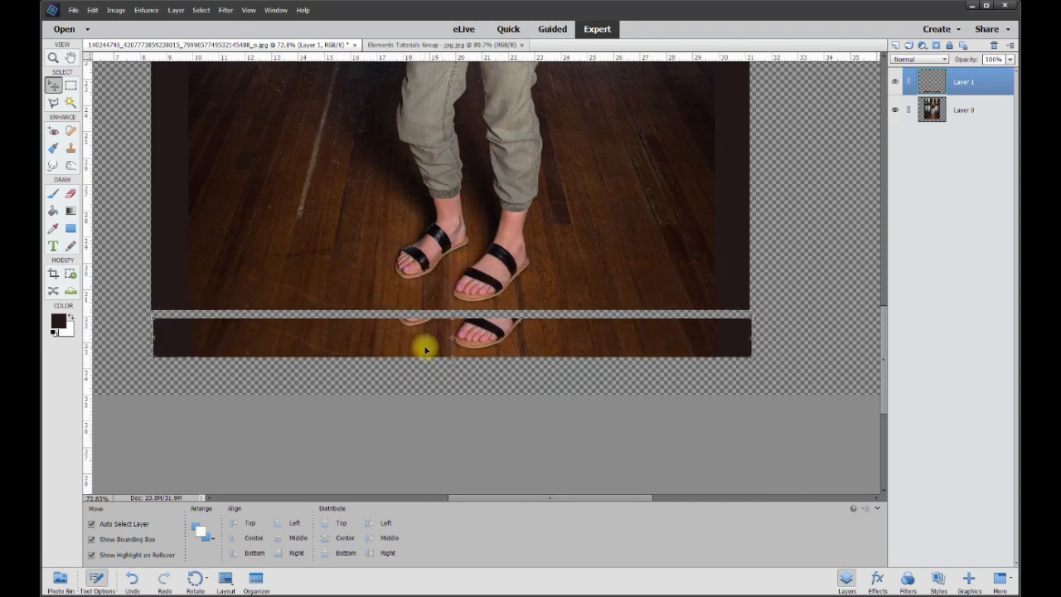
pyautogui.click(106, 15)
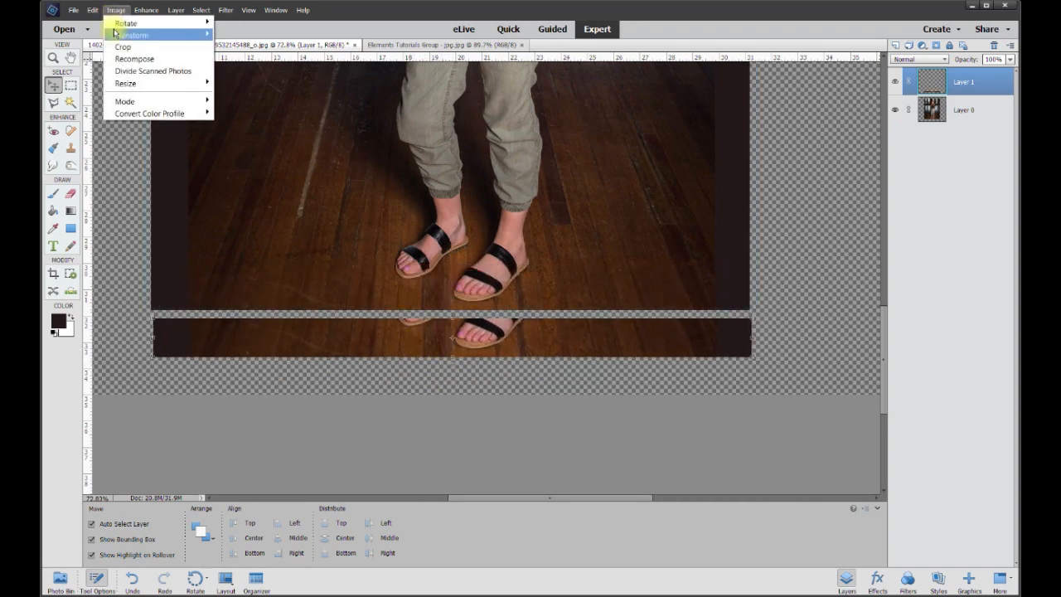
pyautogui.moveTo(116, 22)
pyautogui.click(276, 161)
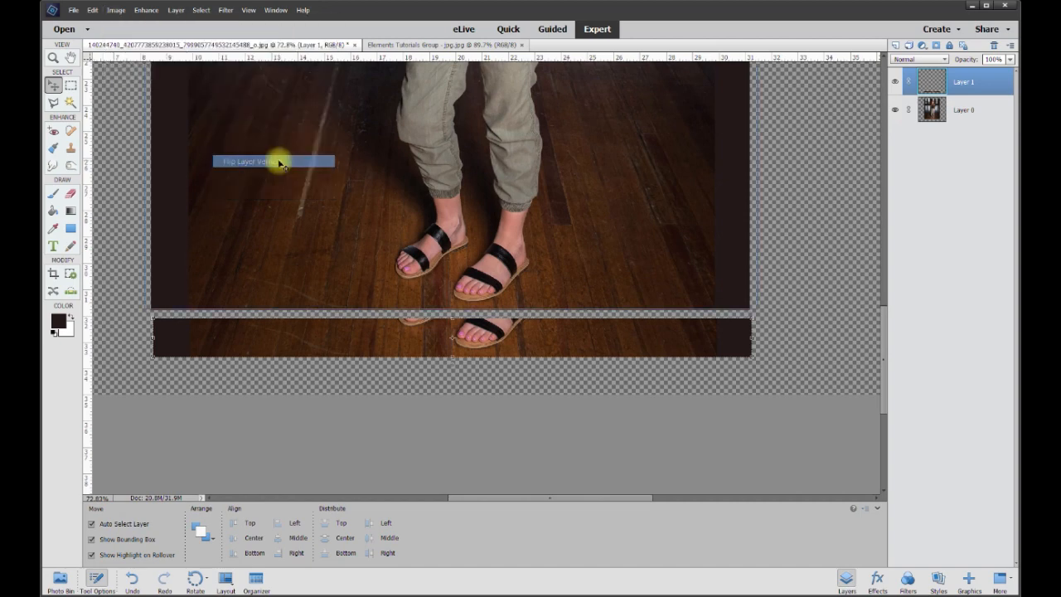
# - Nudge the flipped floor strip upward until its upper edge meets the photo's bottom edge
pyautogui.press('Up')
pyautogui.press('Up')
pyautogui.press('Up')
pyautogui.press('Up')
pyautogui.press('Up')
pyautogui.press('Up')
pyautogui.press('Up')
pyautogui.press('Up')
pyautogui.press('Up')
pyautogui.press('Up')
pyautogui.press('Up')
pyautogui.press('Up')
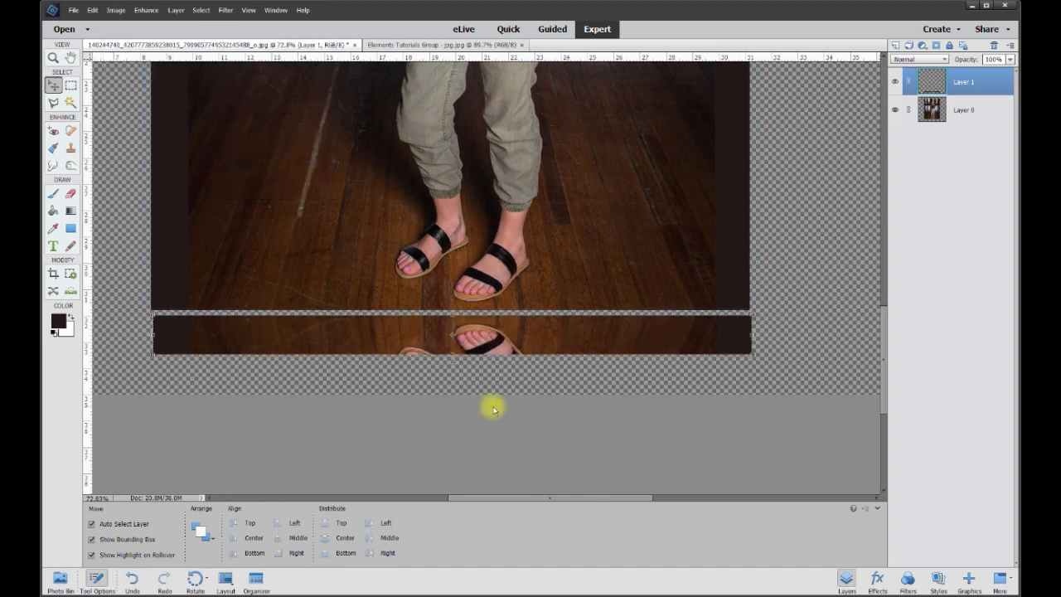
pyautogui.press('Up')
pyautogui.press('Up')
pyautogui.press('Up')
pyautogui.press('Up')
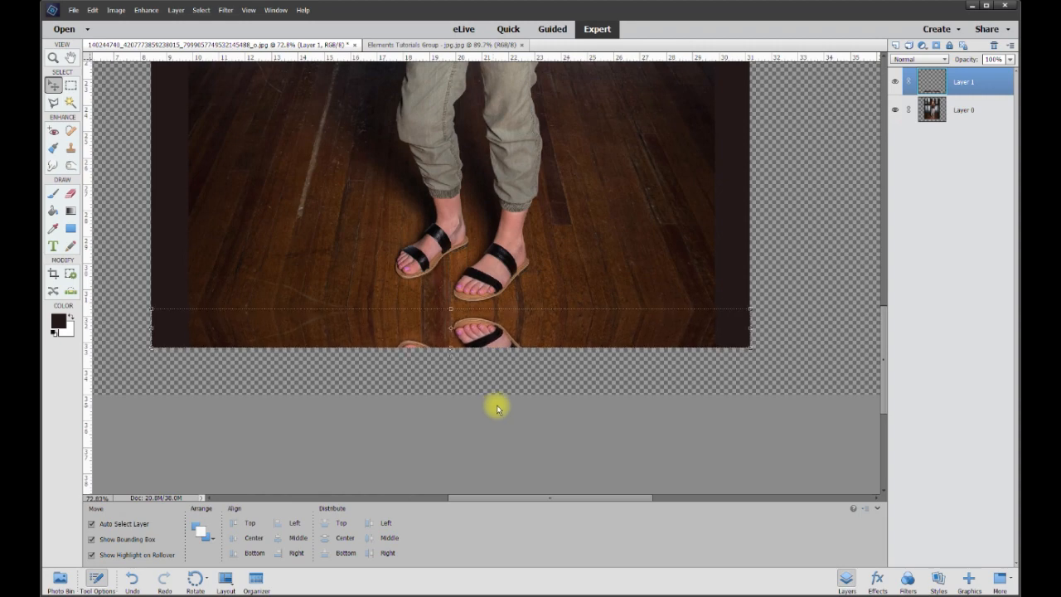
# - Distort the flipped floor strip by pulling its two lower corners outward, matching the spread of the floorboards
pyautogui.click(116, 10)
pyautogui.moveTo(131, 39)
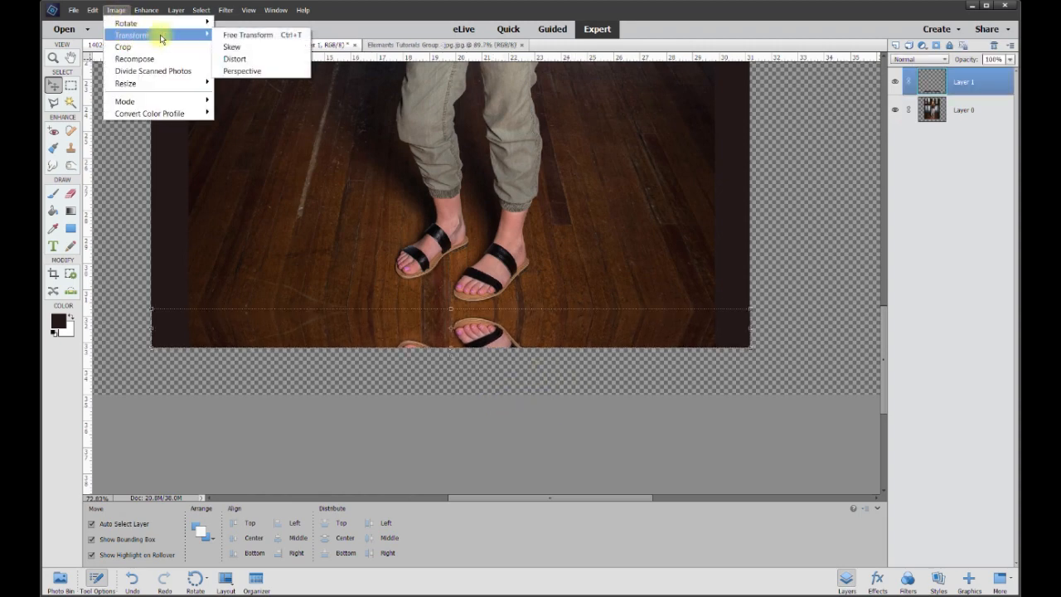
pyautogui.click(233, 59)
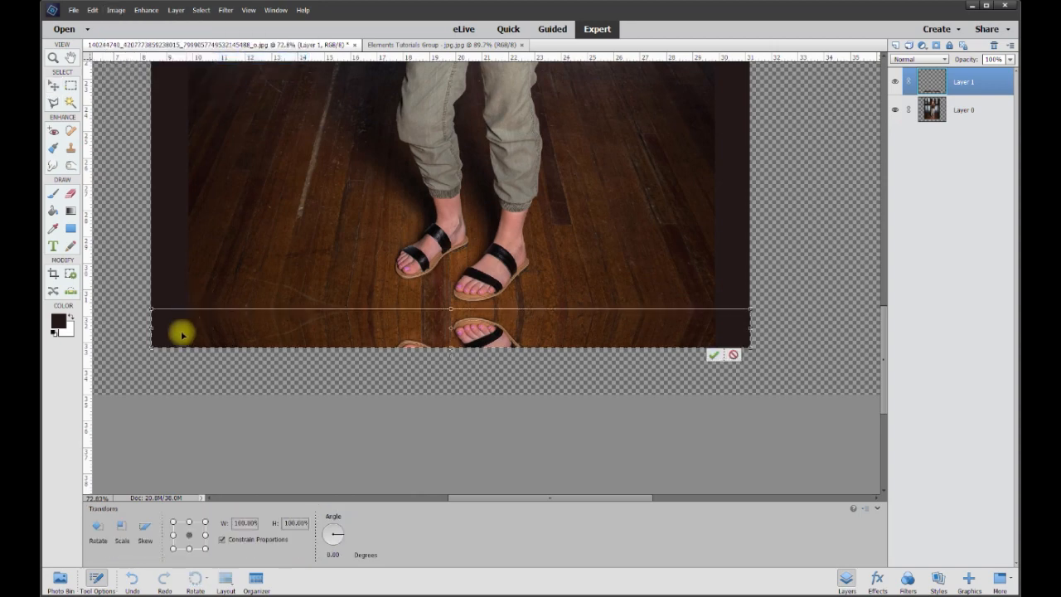
pyautogui.moveTo(151, 349); pyautogui.dragTo(138, 349)
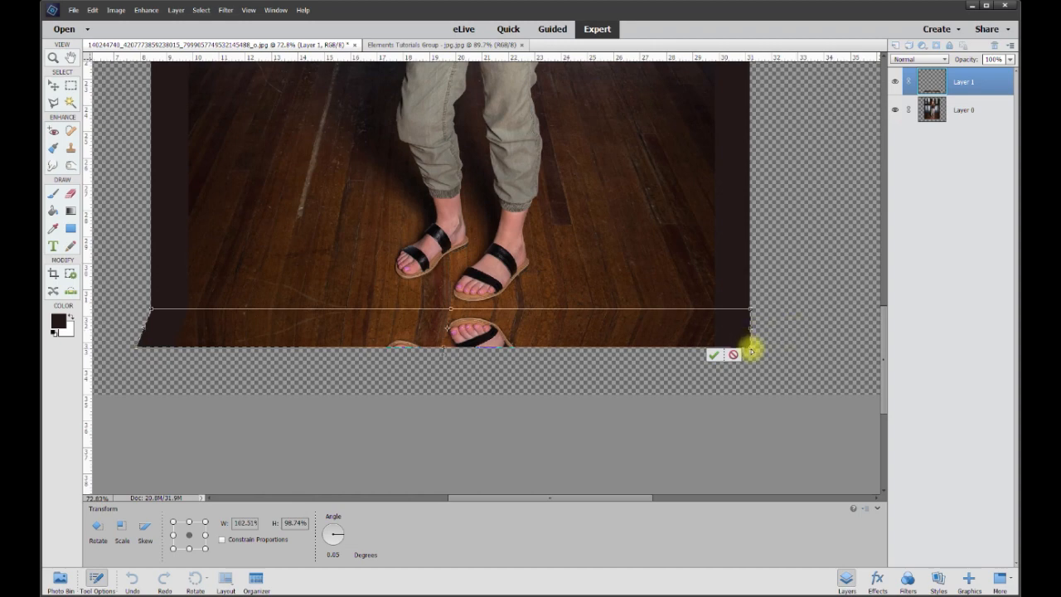
pyautogui.moveTo(752, 350); pyautogui.dragTo(784, 349)
# - Merge the distorted floor strip layer down into the photo layer
pyautogui.click(912, 123)
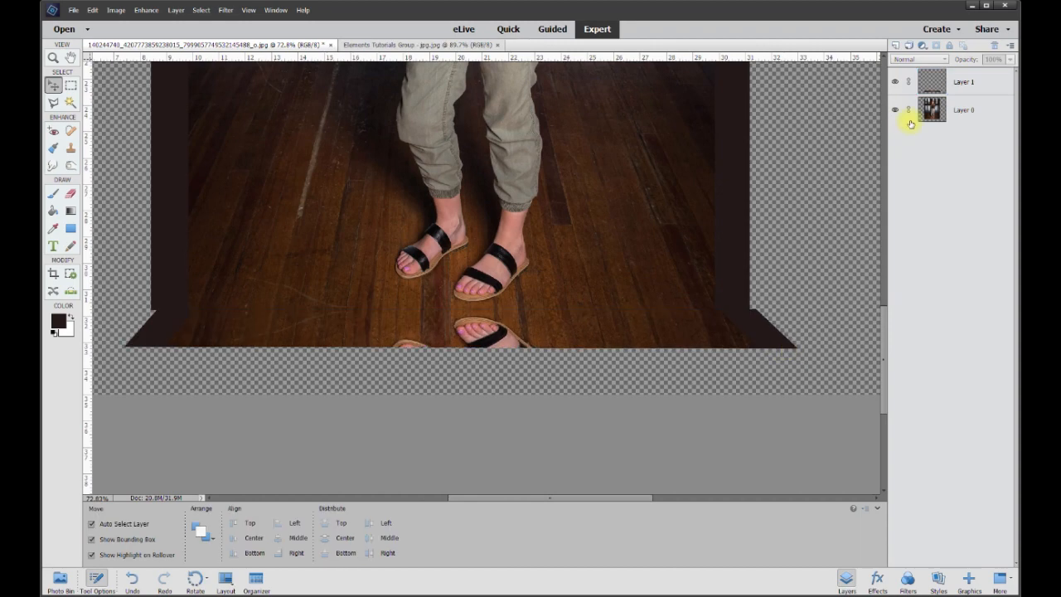
pyautogui.rightClick(966, 89)
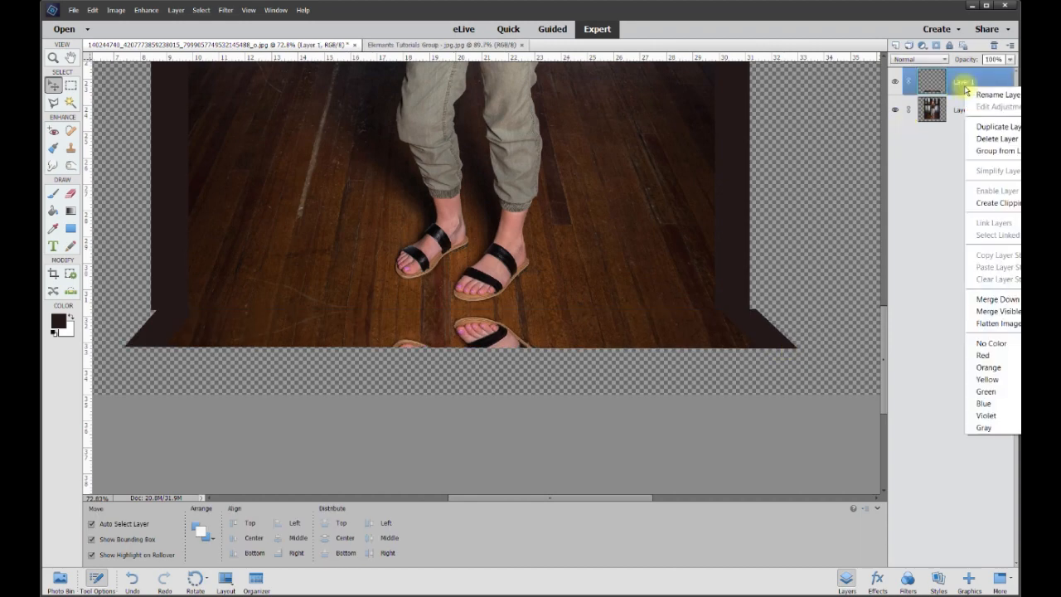
pyautogui.click(995, 299)
# - Outline a clean floor patch beside the mirrored sandal with the Polygonal Lasso and copy it to a new layer
pyautogui.scroll(3, 493, 349)
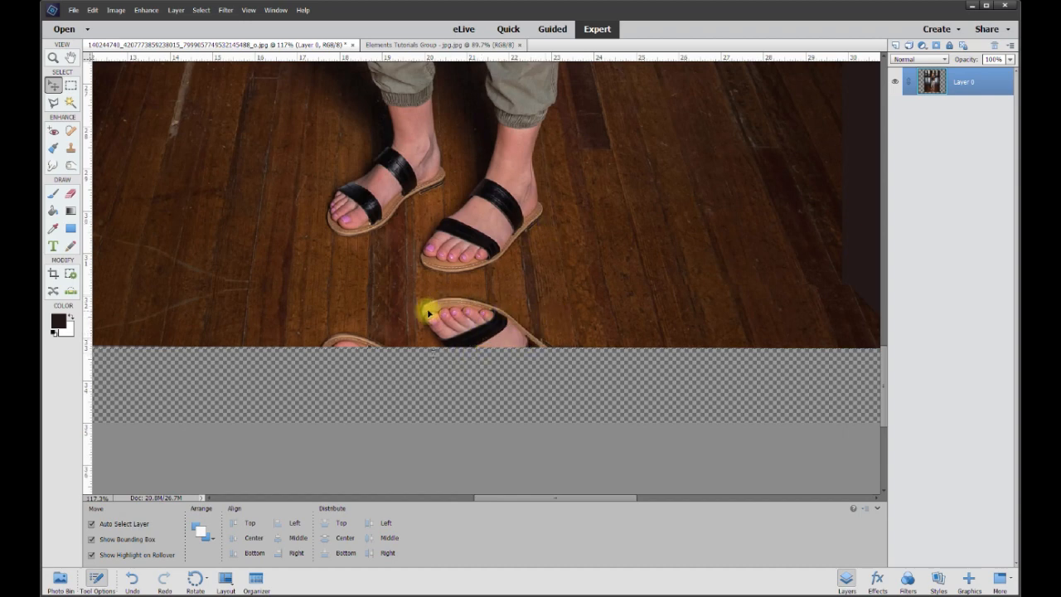
pyautogui.scroll(-2, 564, 280)
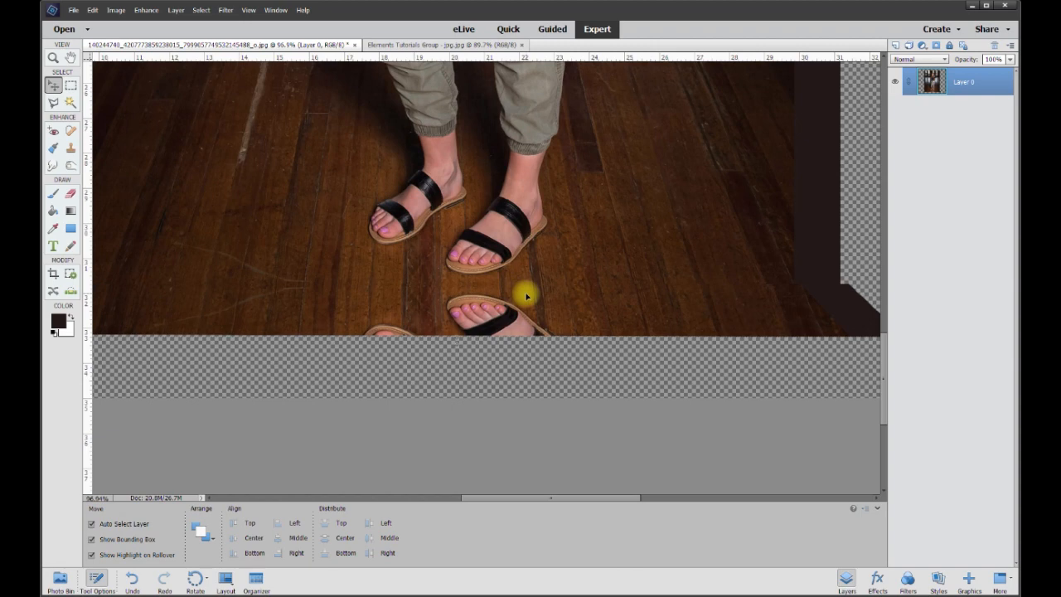
pyautogui.click(55, 101)
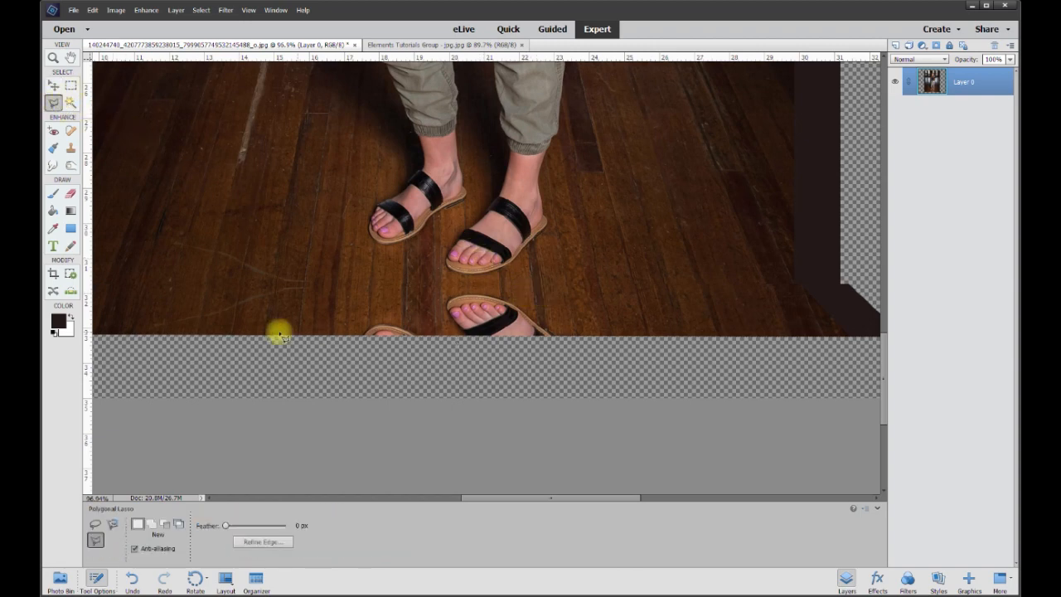
pyautogui.click(534, 270)
pyautogui.click(540, 338)
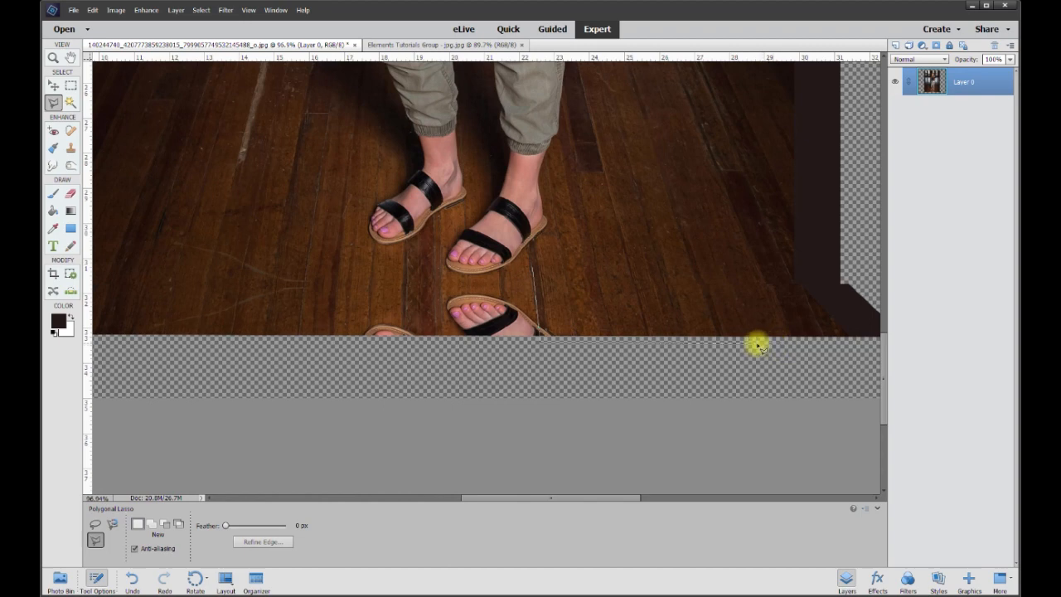
pyautogui.click(760, 337)
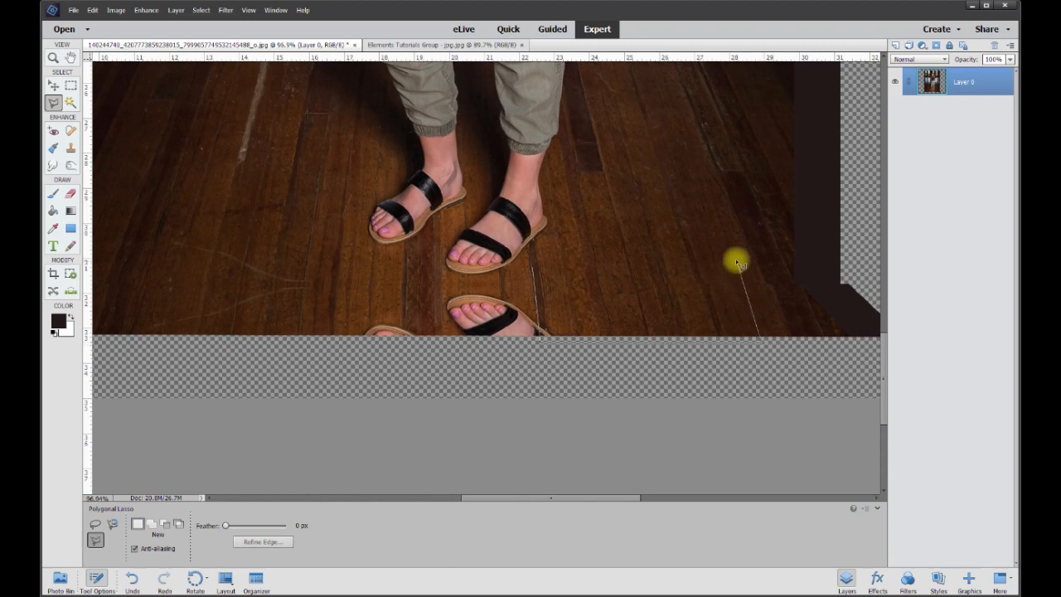
pyautogui.doubleClick(737, 263)
pyautogui.rightClick(659, 276)
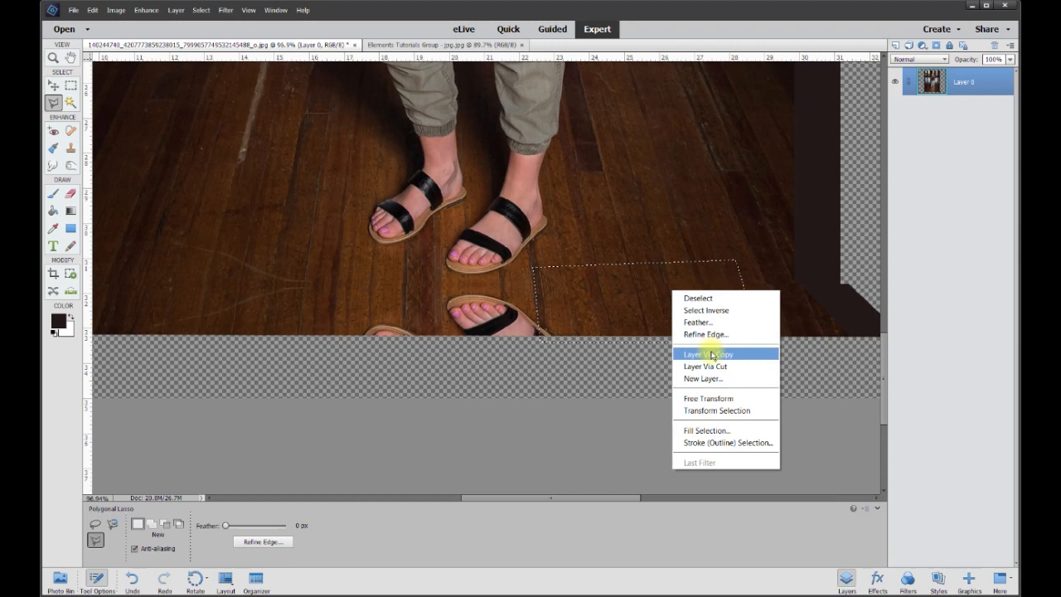
pyautogui.click(702, 354)
# - Move the copied floor patch over the mirrored sandals and undo the last transformation of the patch
pyautogui.click(58, 88)
pyautogui.moveTo(647, 280)
pyautogui.mouseDown()
pyautogui.moveTo(597, 308)
pyautogui.moveTo(555, 381)
pyautogui.moveTo(445, 361)
pyautogui.moveTo(426, 368)
pyautogui.moveTo(426, 323)
pyautogui.mouseUp()
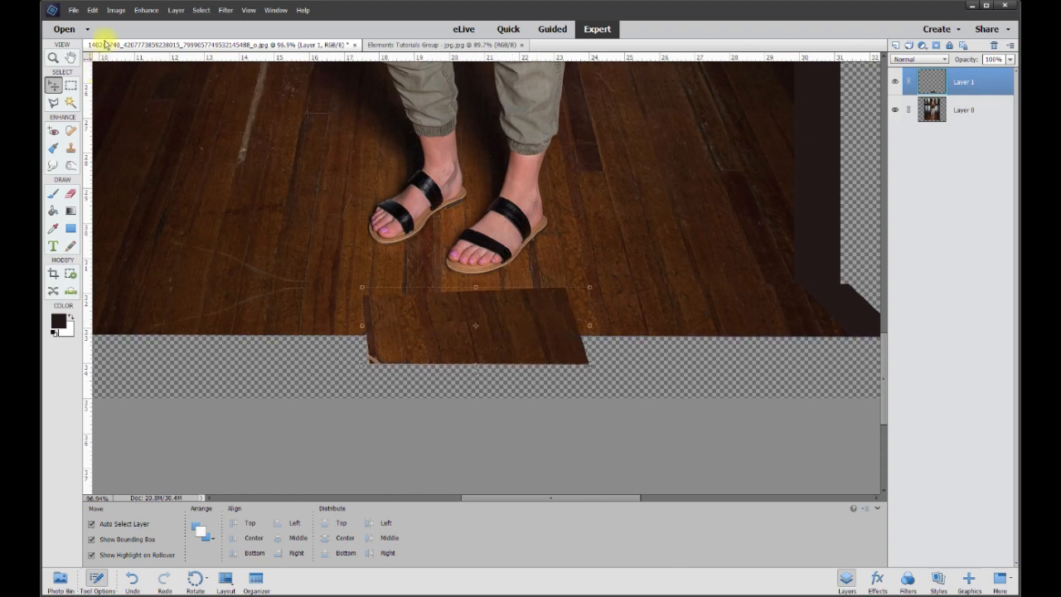
pyautogui.hotkey('ctrl', 'z')
# - Skew the floor patch by shifting its lower corners sideways to align its planks with the surrounding boards
pyautogui.click(109, 13)
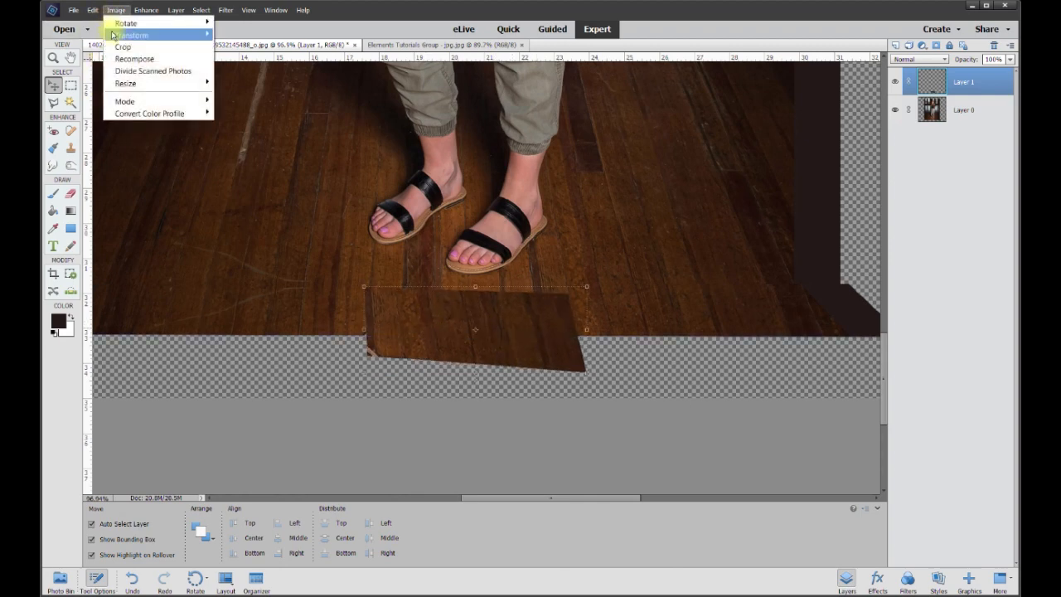
pyautogui.click(228, 48)
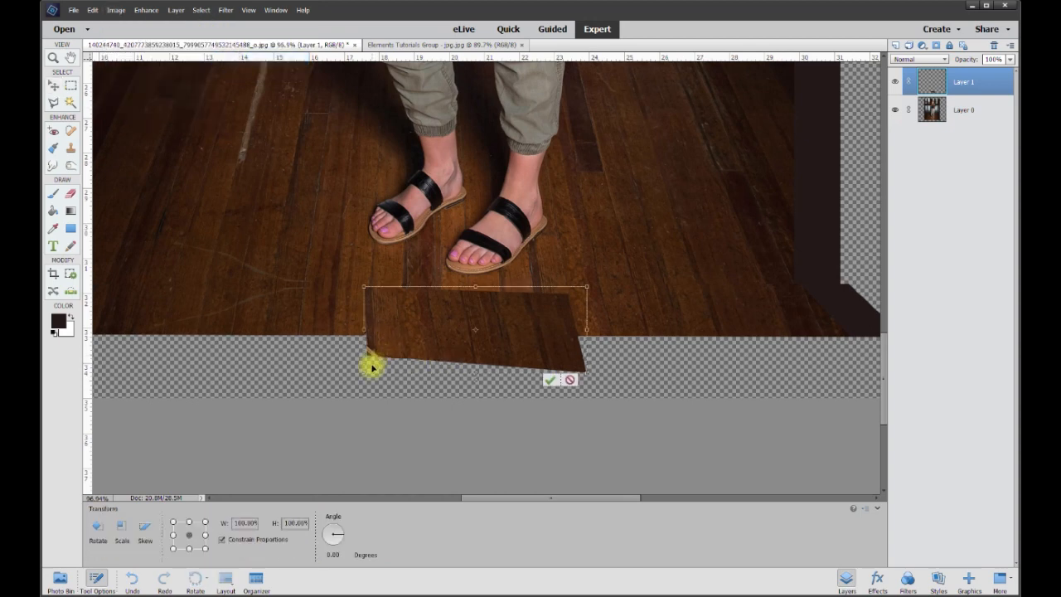
pyautogui.moveTo(365, 375); pyautogui.dragTo(358, 376)
pyautogui.moveTo(587, 377); pyautogui.dragTo(568, 373)
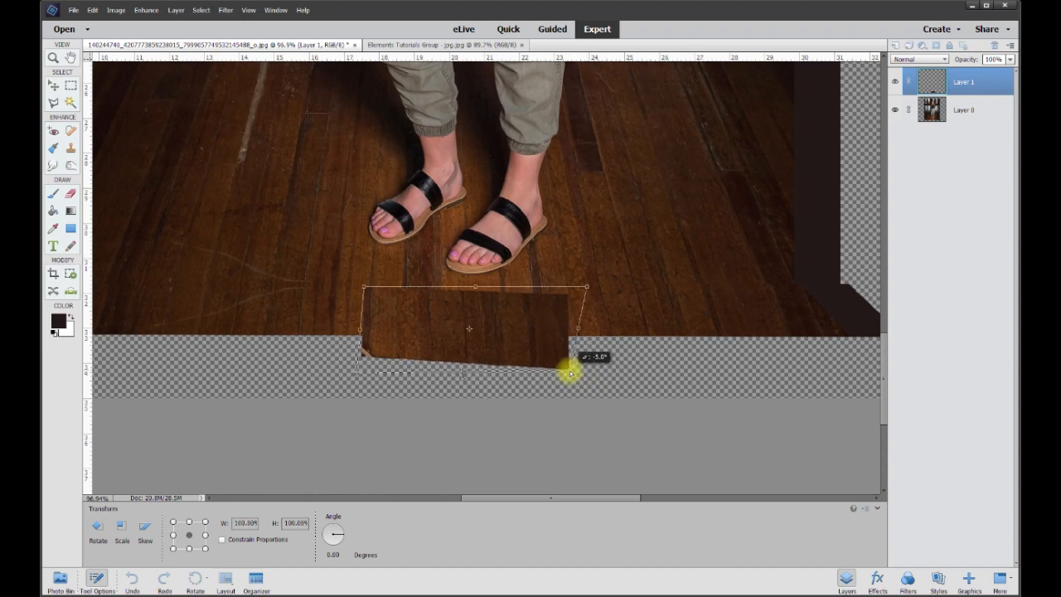
pyautogui.moveTo(570, 373); pyautogui.dragTo(570, 373)
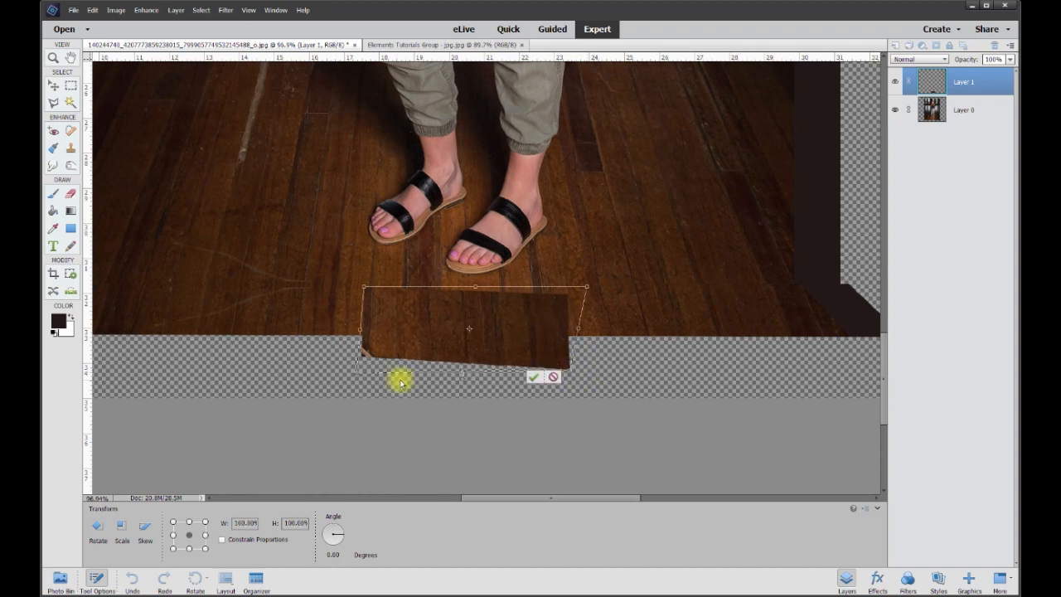
pyautogui.click(533, 377)
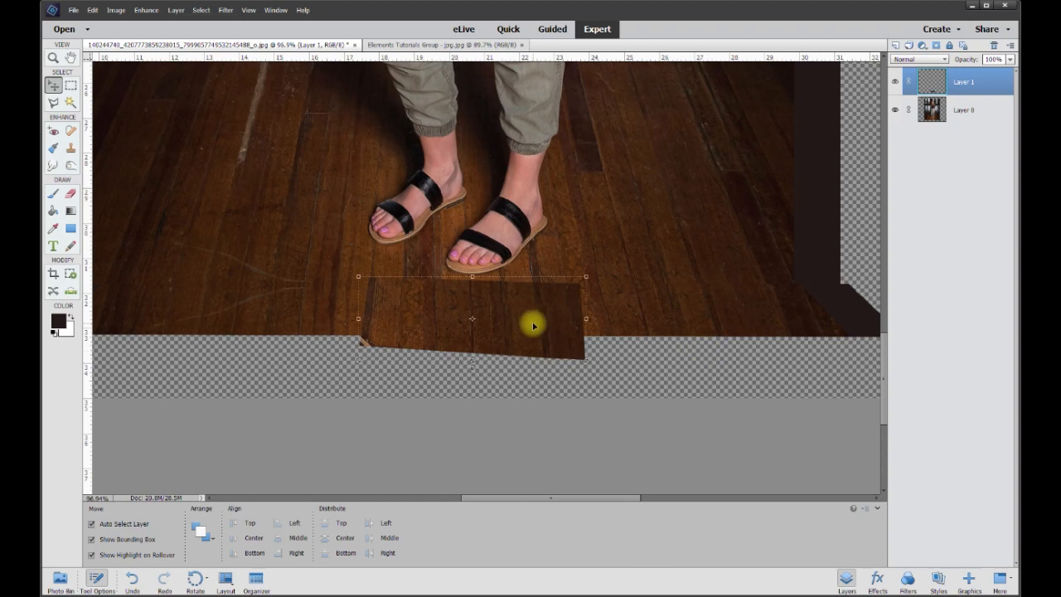
# - Raise the floor patch's brightness to 17 with Brightness/Contrast
pyautogui.click(146, 10)
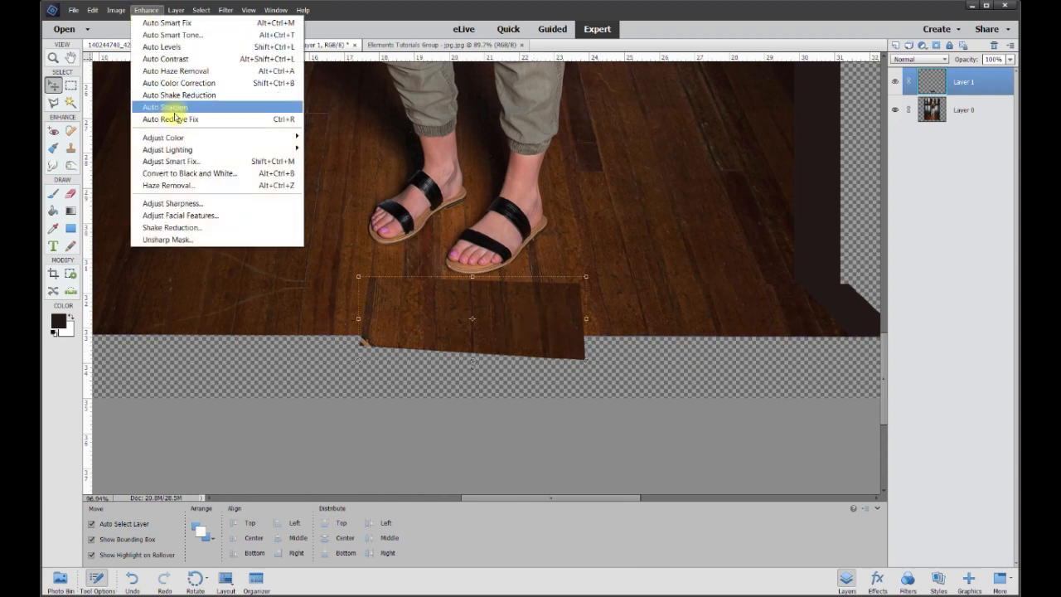
pyautogui.moveTo(295, 149)
pyautogui.click(345, 162)
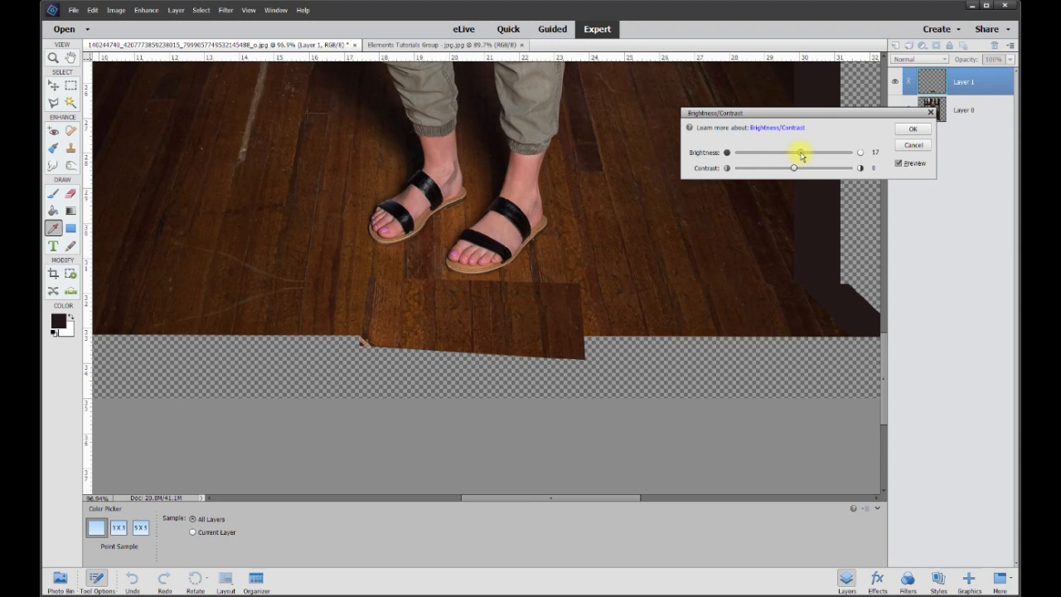
pyautogui.click(910, 131)
pyautogui.press('v')
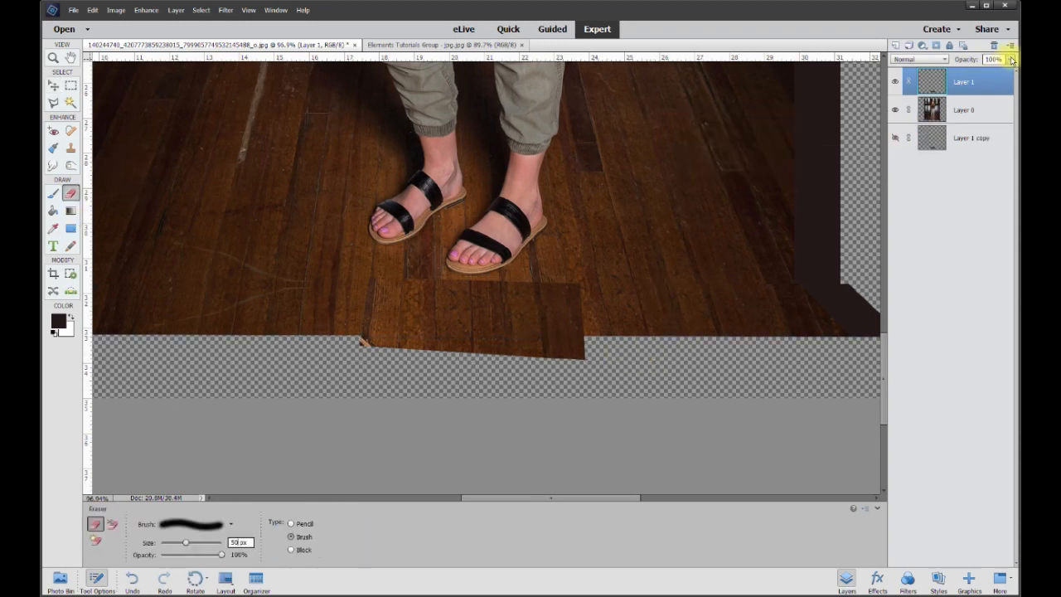
# - Lower the floor patch layer's opacity to 79% and erase its hard upper and side edges with a 75 px eraser
pyautogui.click(1012, 59)
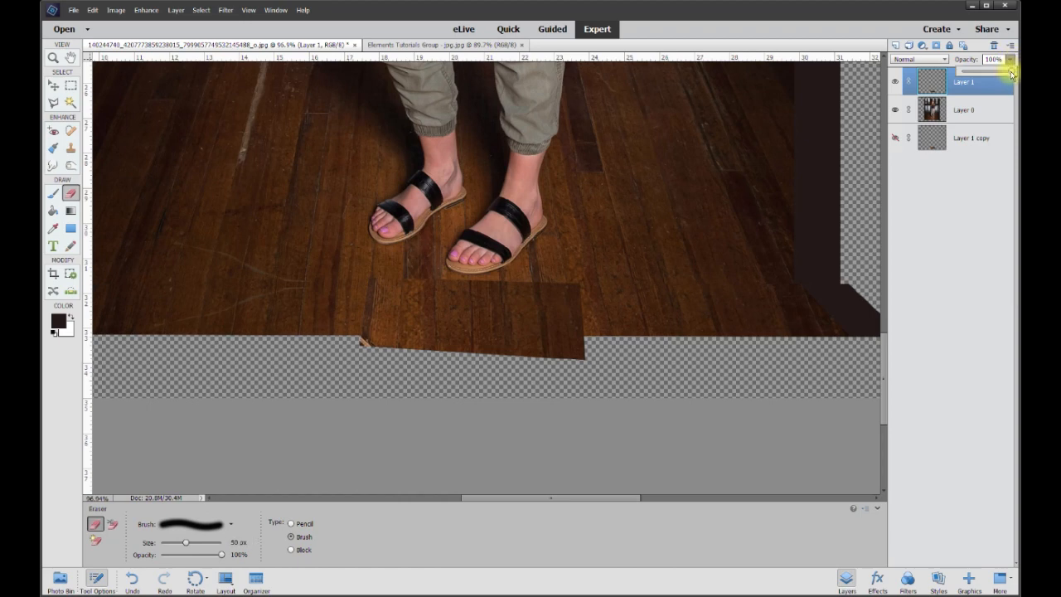
pyautogui.moveTo(1007, 75); pyautogui.dragTo(1002, 72)
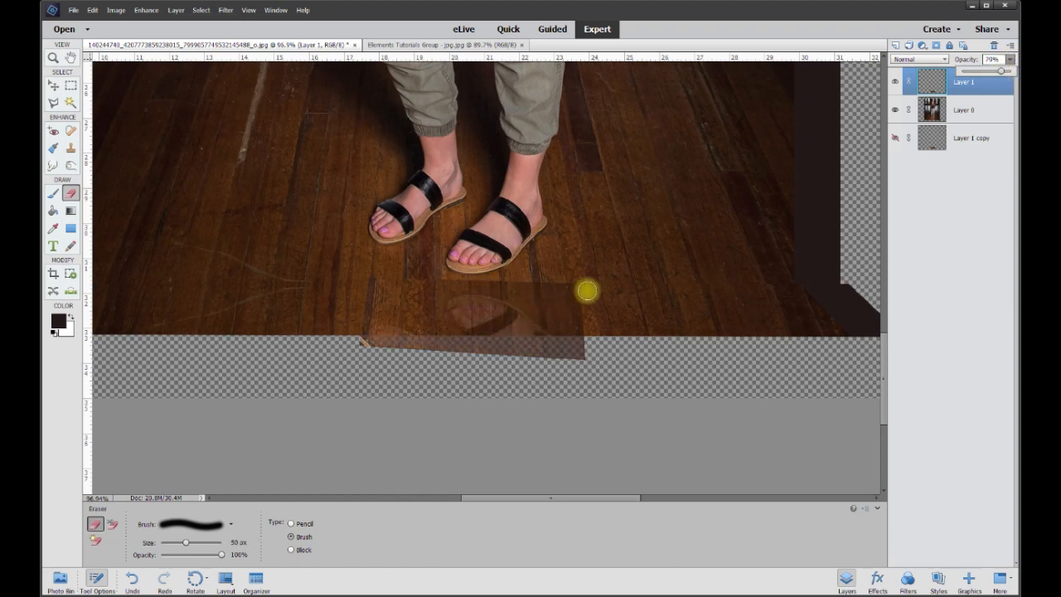
pyautogui.click(238, 542)
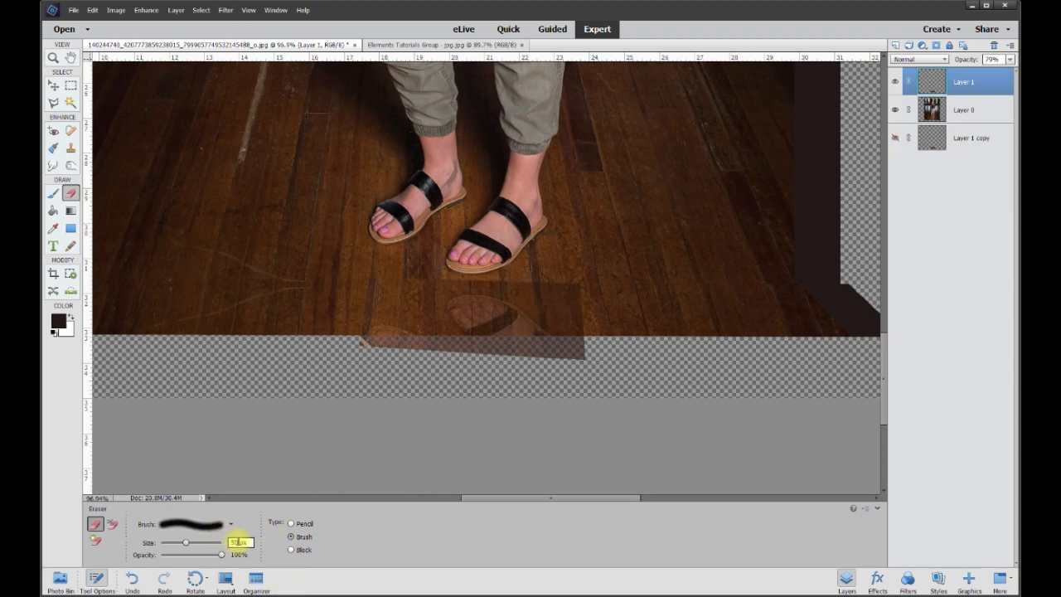
pyautogui.write('7')
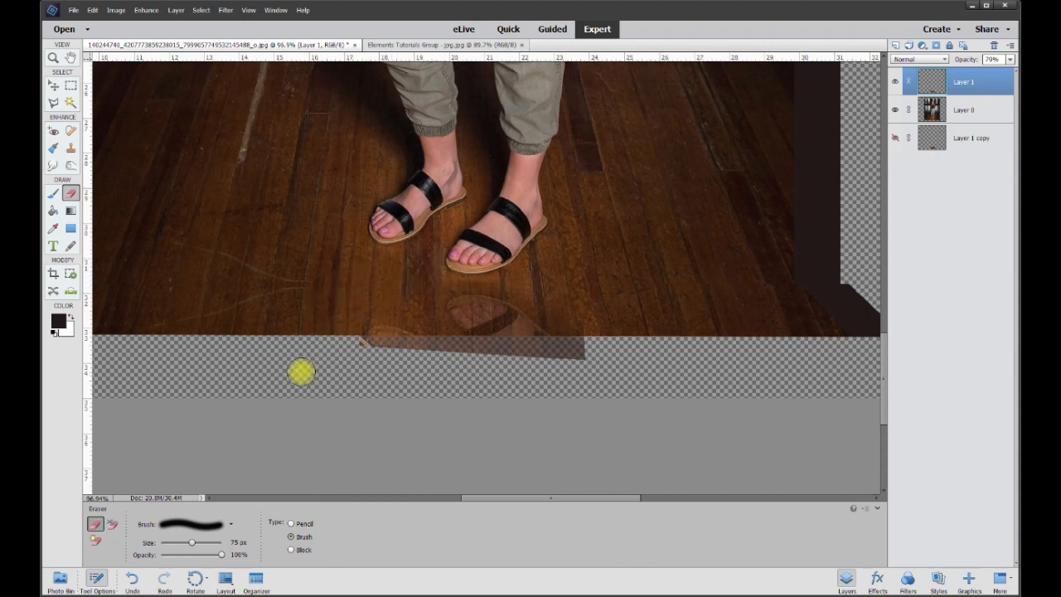
# - Raise the floor patch layer's opacity to 100% and deselect the layer
pyautogui.click(1011, 60)
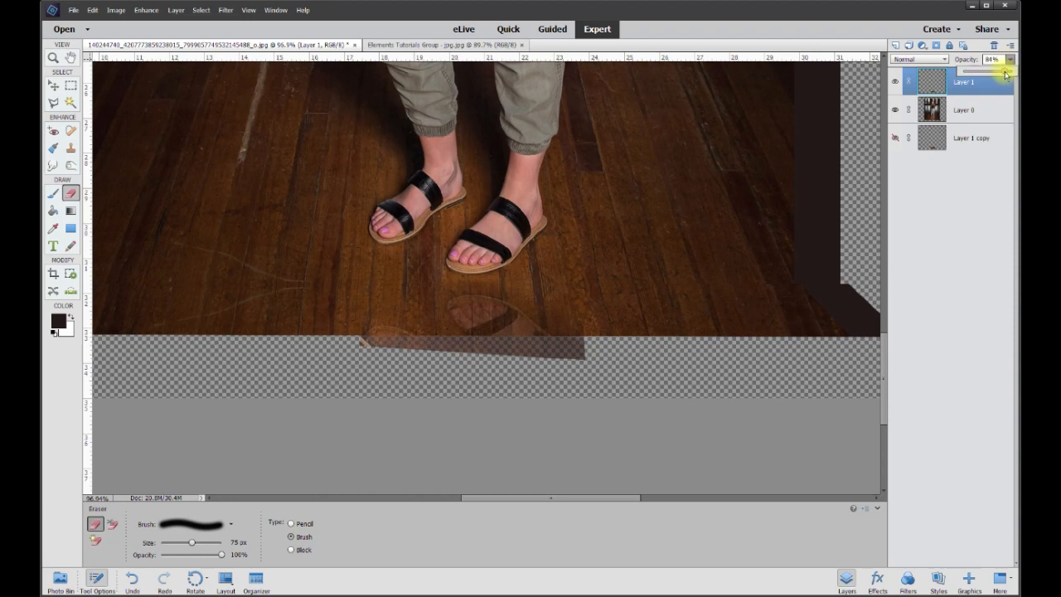
pyautogui.moveTo(1011, 75); pyautogui.dragTo(1014, 74)
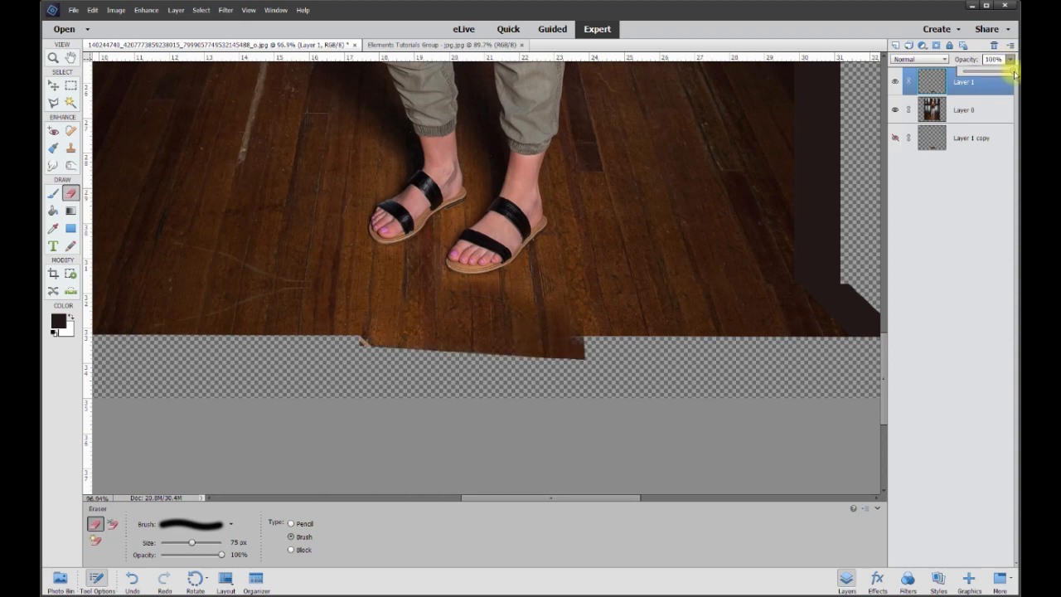
pyautogui.press('v')
pyautogui.click(639, 339)
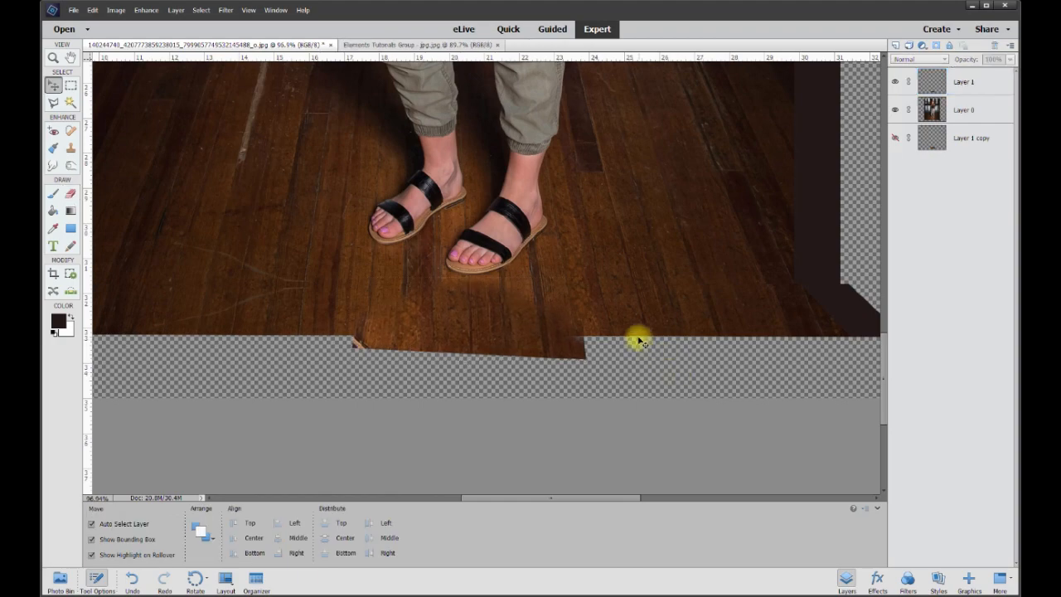
# - Examine how the floor patch covers the mirrored sandals, comparing the floor with Layer 1 hidden and shown
pyautogui.scroll(-5, 640, 324)
pyautogui.scroll(-2, 683, 345)
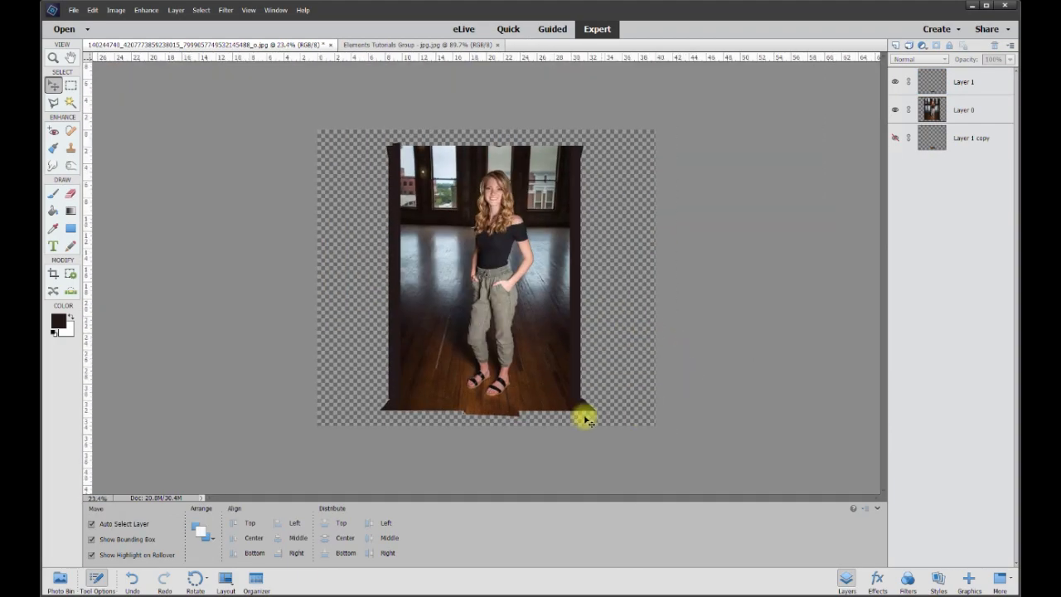
pyautogui.scroll(3, 495, 434)
pyautogui.scroll(2, 495, 434)
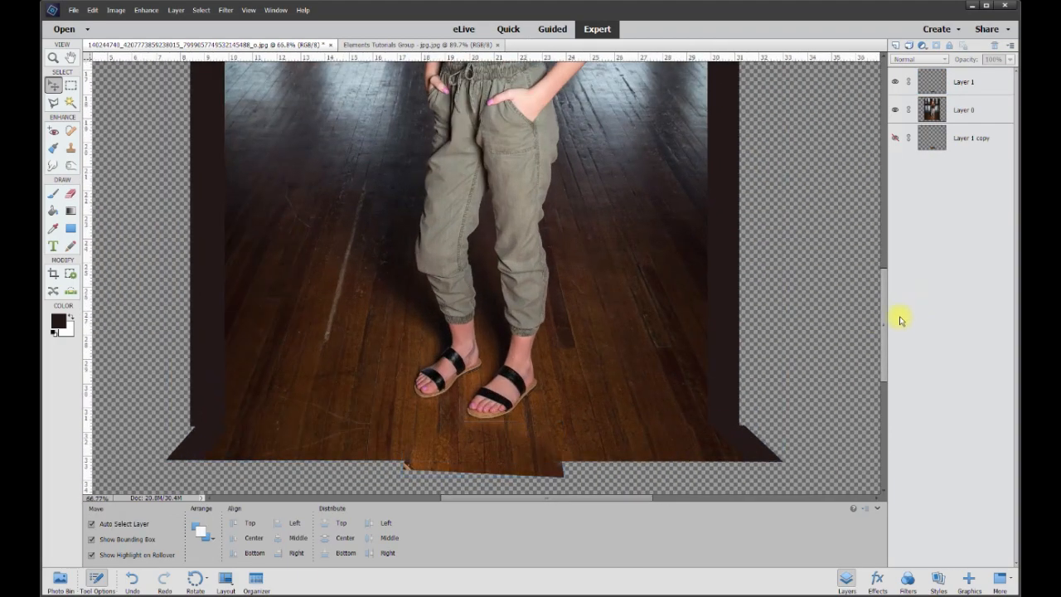
pyautogui.moveTo(884, 335); pyautogui.dragTo(882, 351)
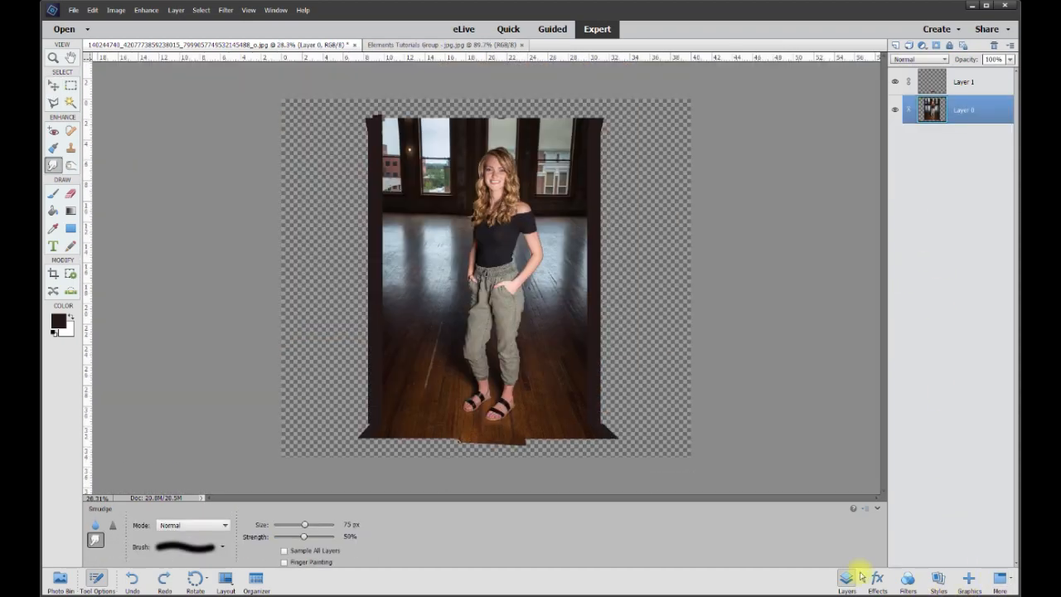
pyautogui.scroll(4, 652, 490)
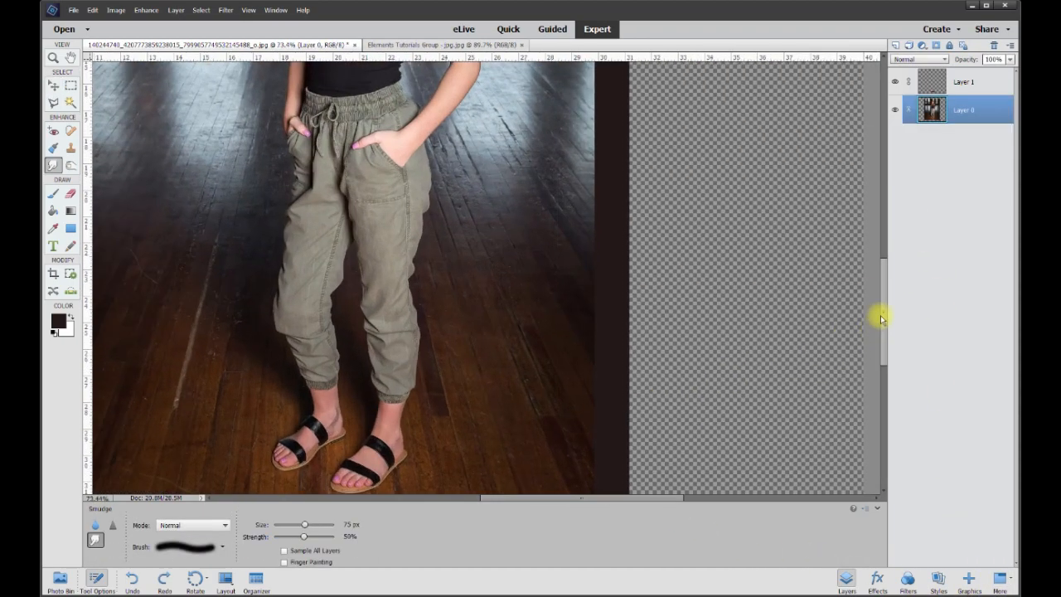
pyautogui.moveTo(881, 319); pyautogui.dragTo(884, 358)
pyautogui.moveTo(608, 503); pyautogui.dragTo(563, 501)
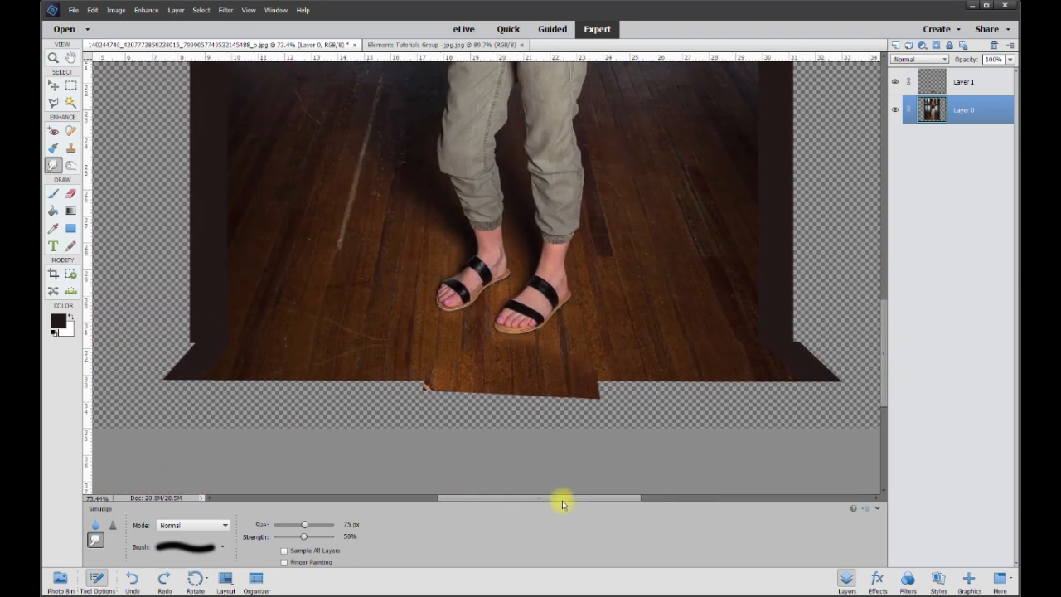
pyautogui.click(965, 83)
pyautogui.click(896, 83)
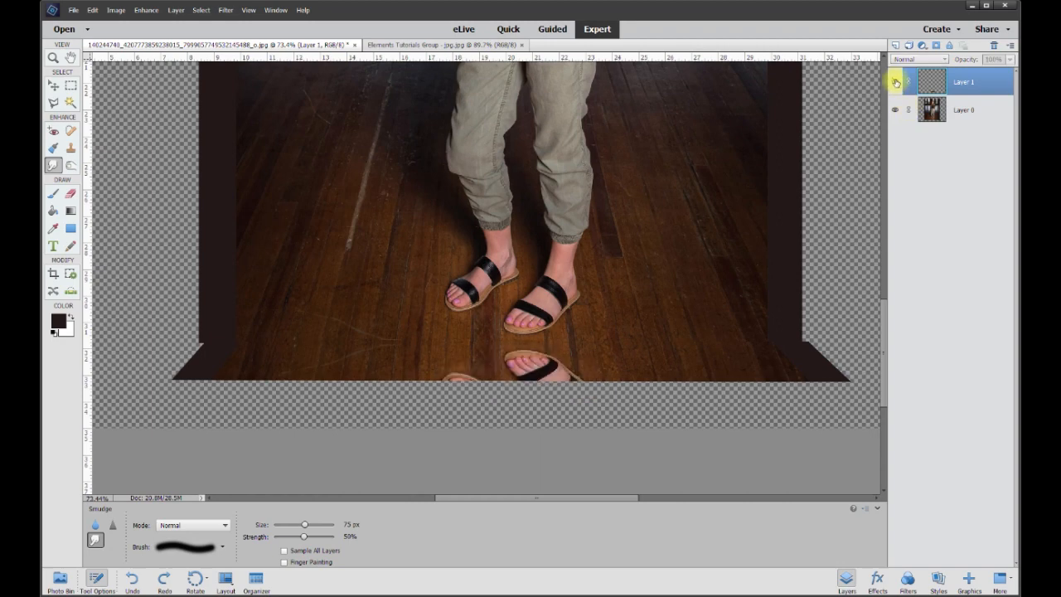
pyautogui.click(896, 82)
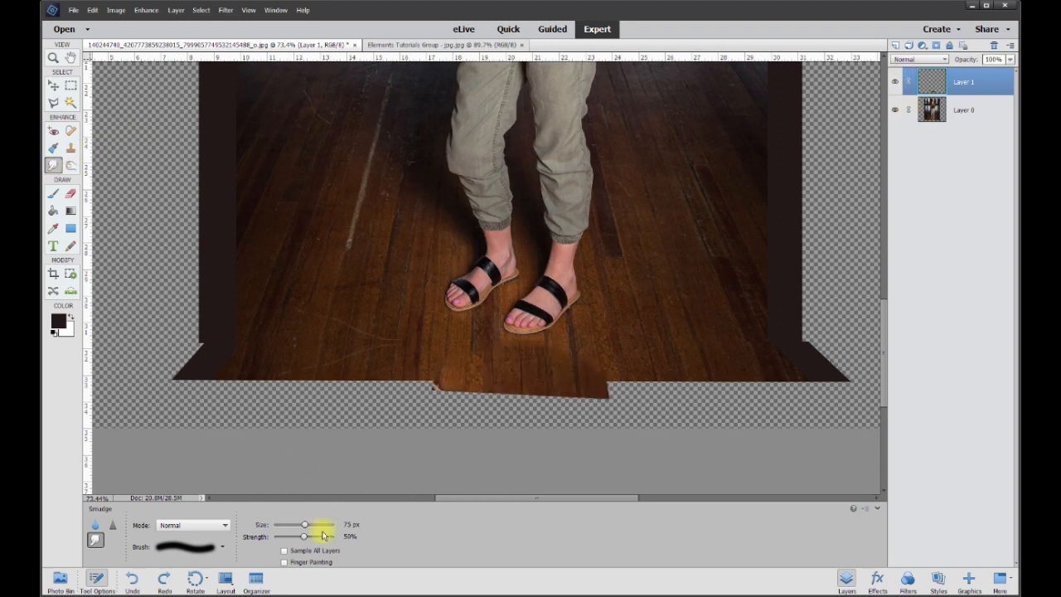
# - Set the Smudge brush size to 55 px and blend the floor patch's side edges into the surrounding boards
pyautogui.click(347, 524)
pyautogui.write('55')
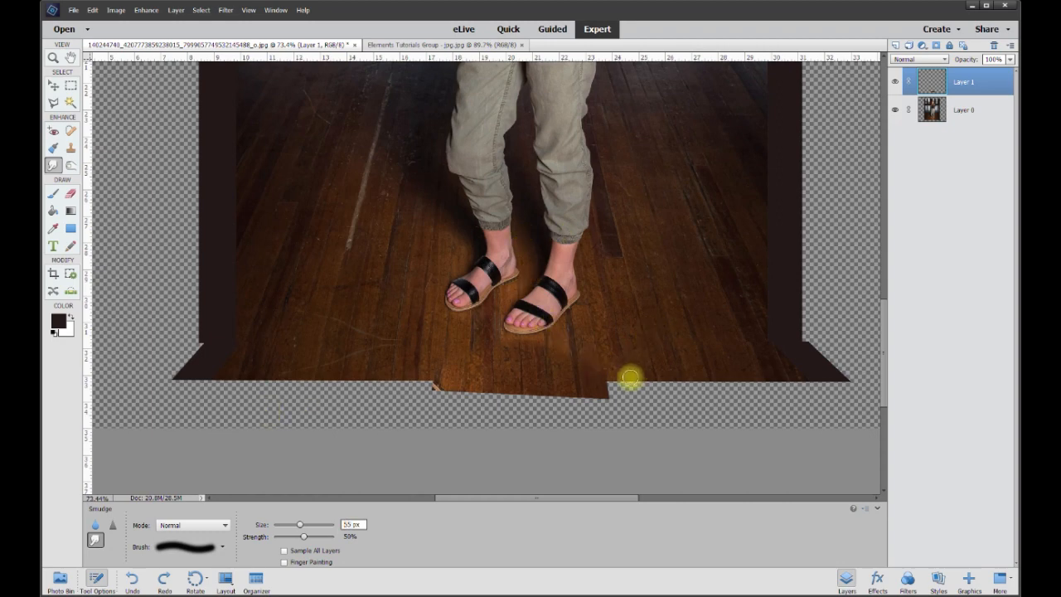
pyautogui.scroll(3, 590, 351)
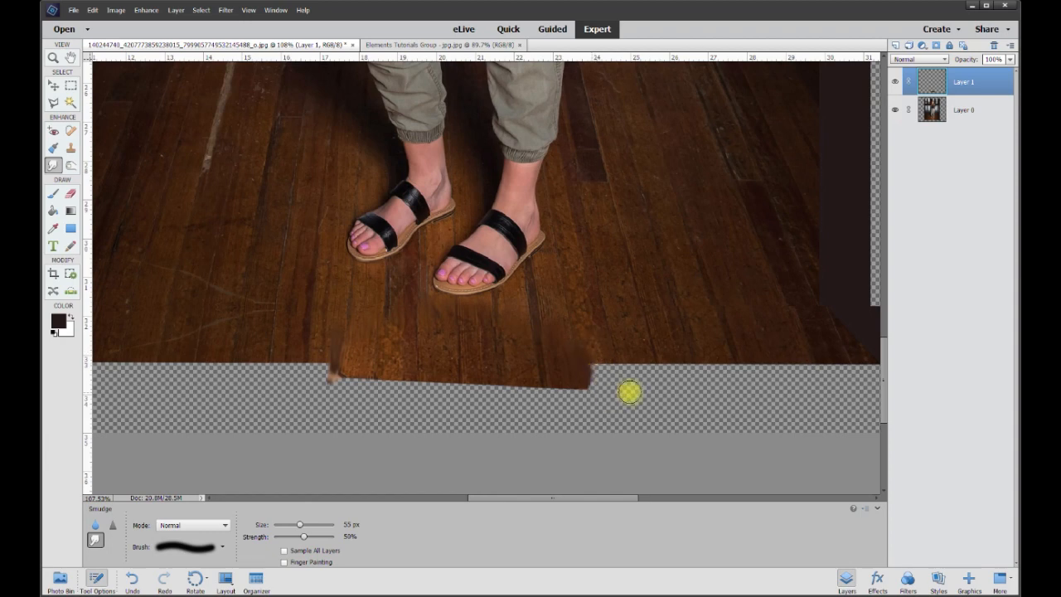
# - Merge the floor patch on Layer 1 down into Layer 0
pyautogui.scroll(-2, 628, 388)
pyautogui.rightClick(964, 83)
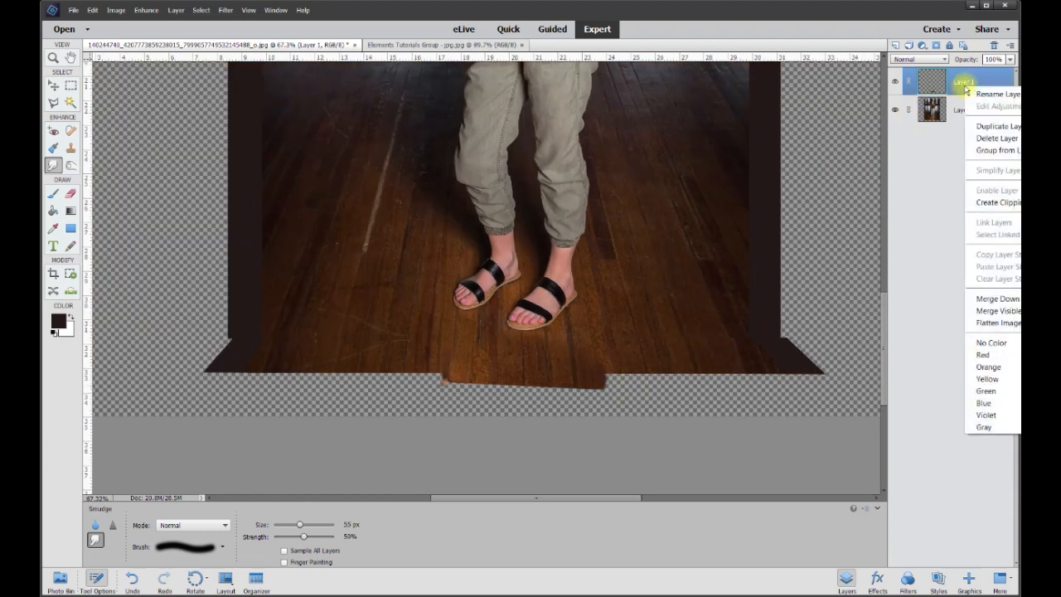
pyautogui.click(998, 300)
# - Crop the image to the extended walls and floor, cutting off the transparent margins, flared lower corners and protruding patch edge
pyautogui.scroll(-3, 710, 348)
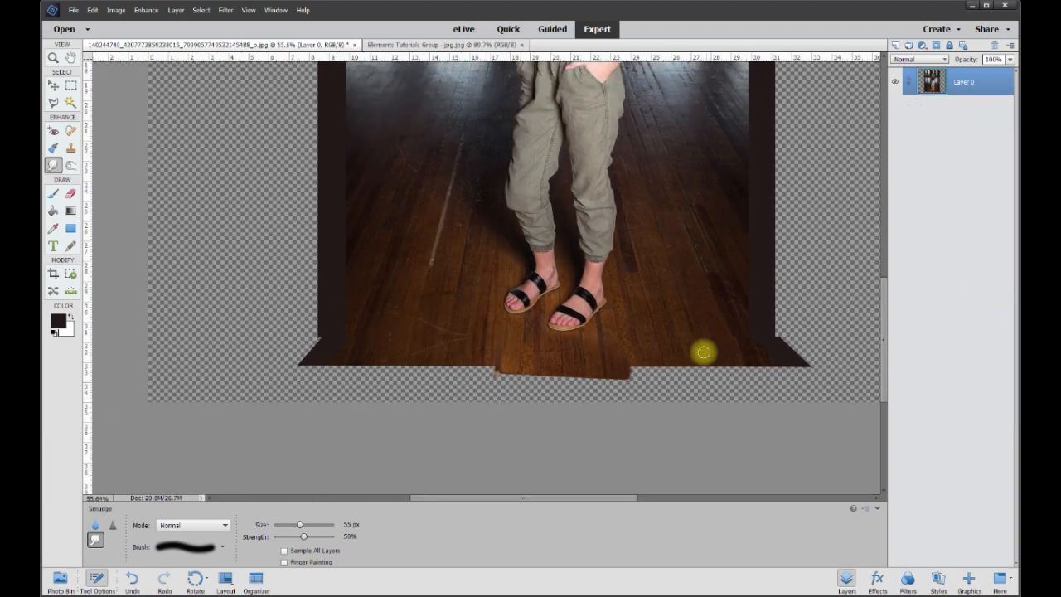
pyautogui.scroll(-2, 611, 348)
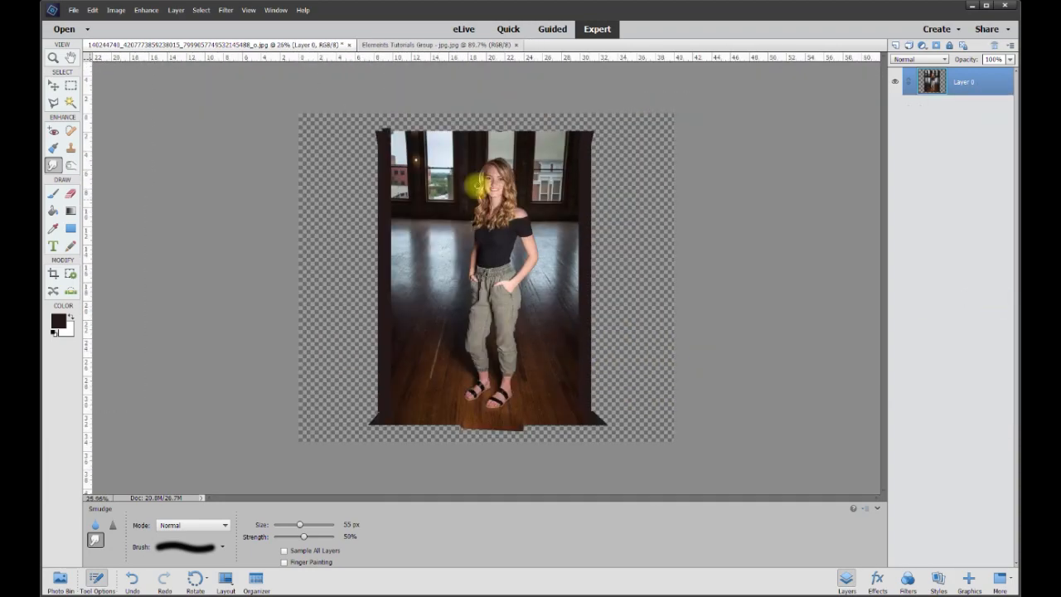
pyautogui.scroll(1, 443, 284)
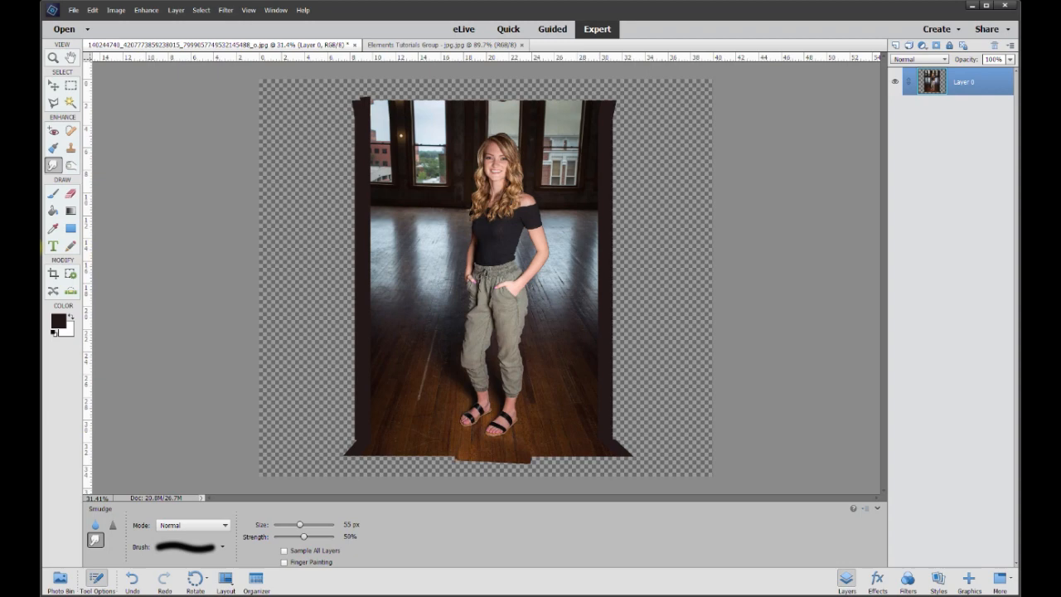
pyautogui.click(53, 274)
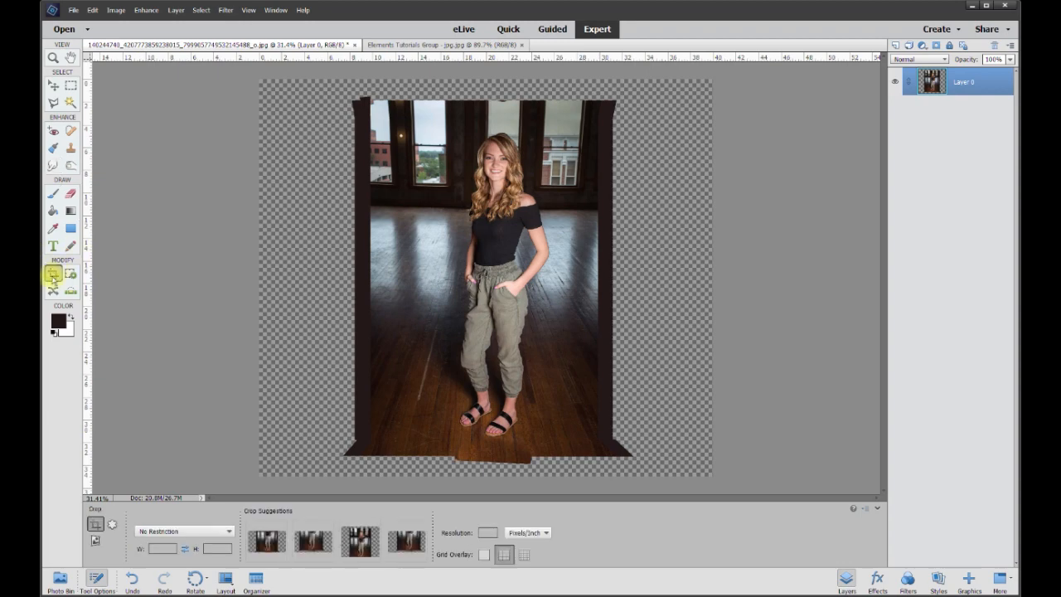
pyautogui.scroll(2, 356, 133)
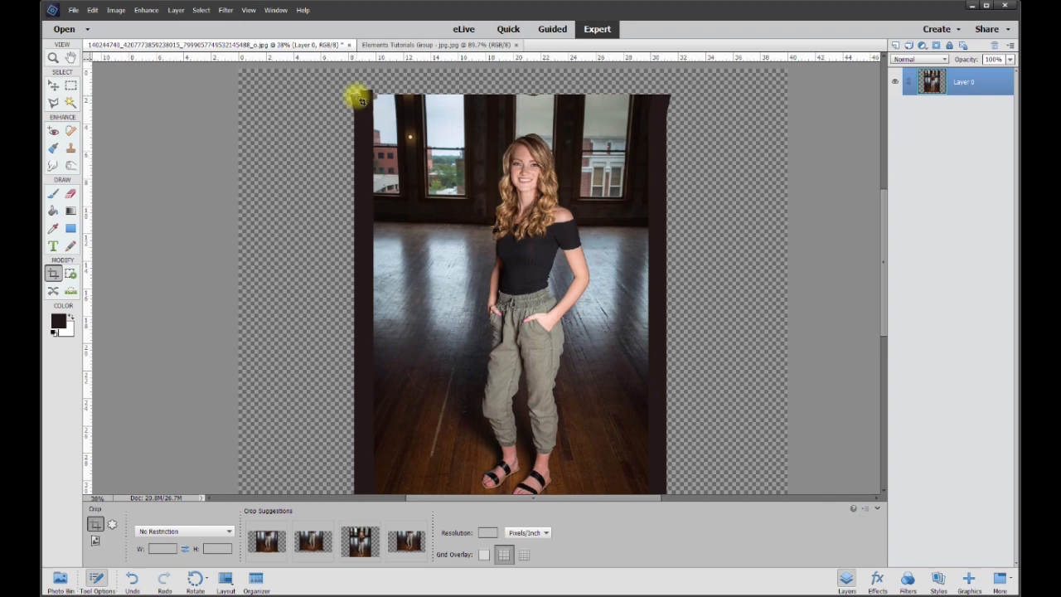
pyautogui.moveTo(359, 100); pyautogui.dragTo(671, 474)
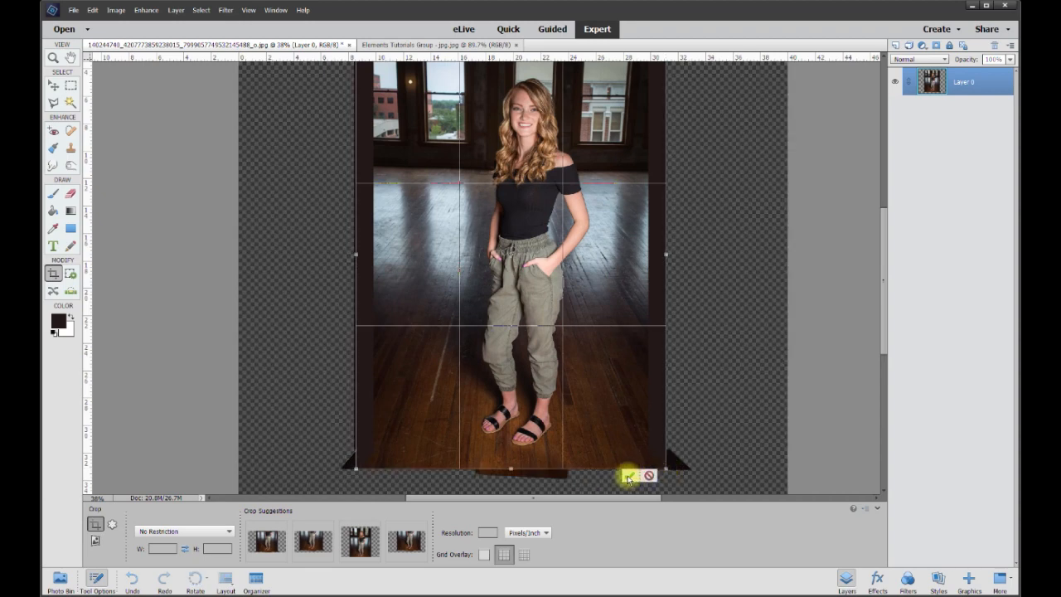
pyautogui.click(628, 476)
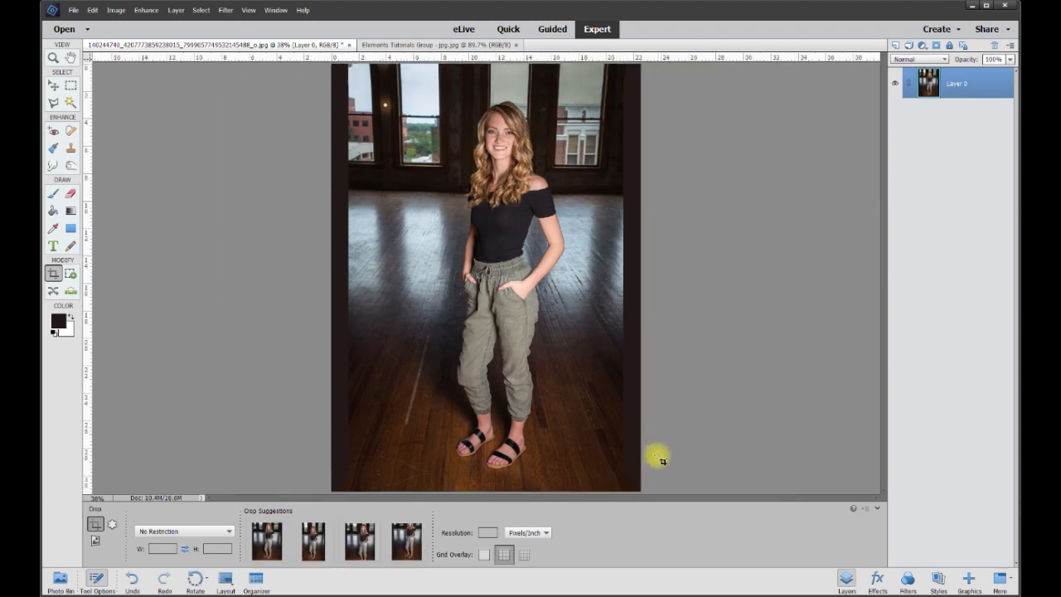